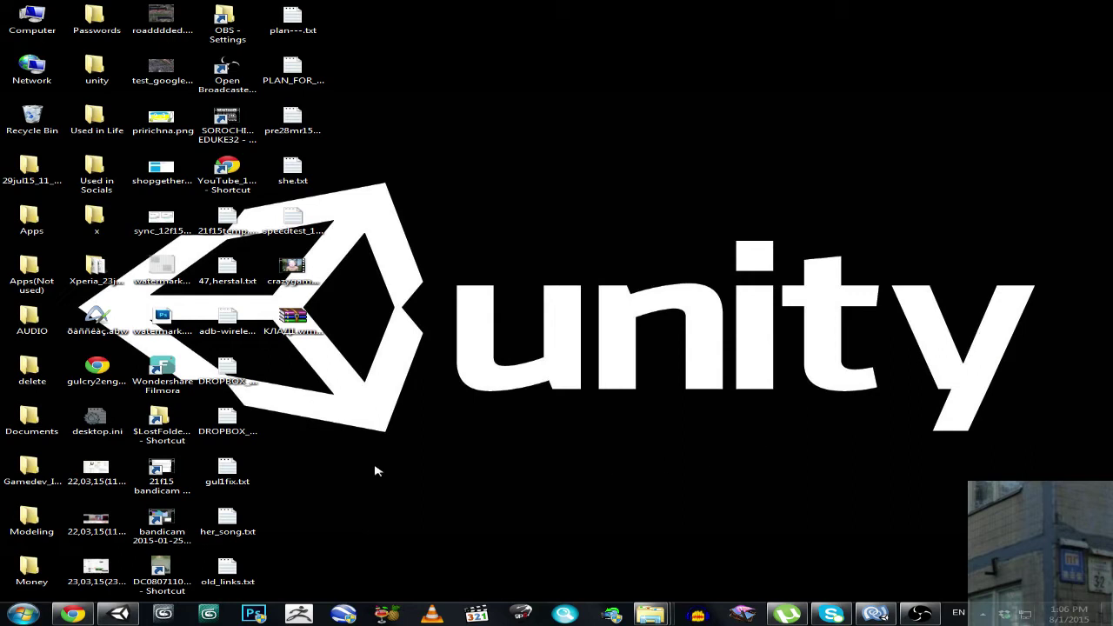
- Switch to the Unity editor and run the Bullet scene in play mode with the shotgun_bullet object in view
{"action": "left_click", "coordinate": [120, 614]}
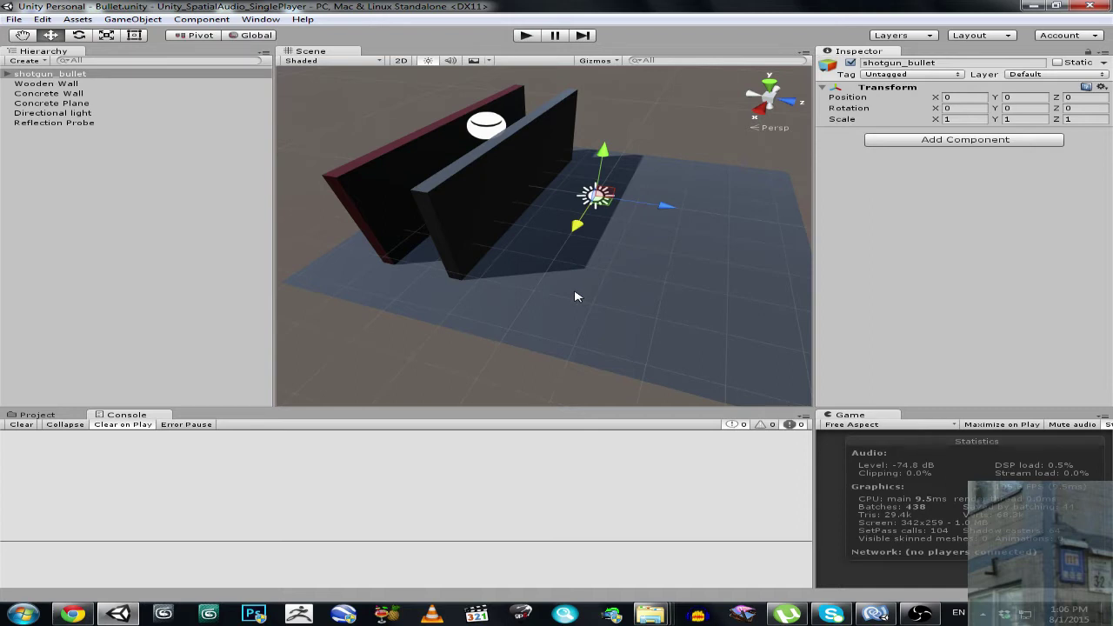
{"action": "left_click", "coordinate": [526, 36]}
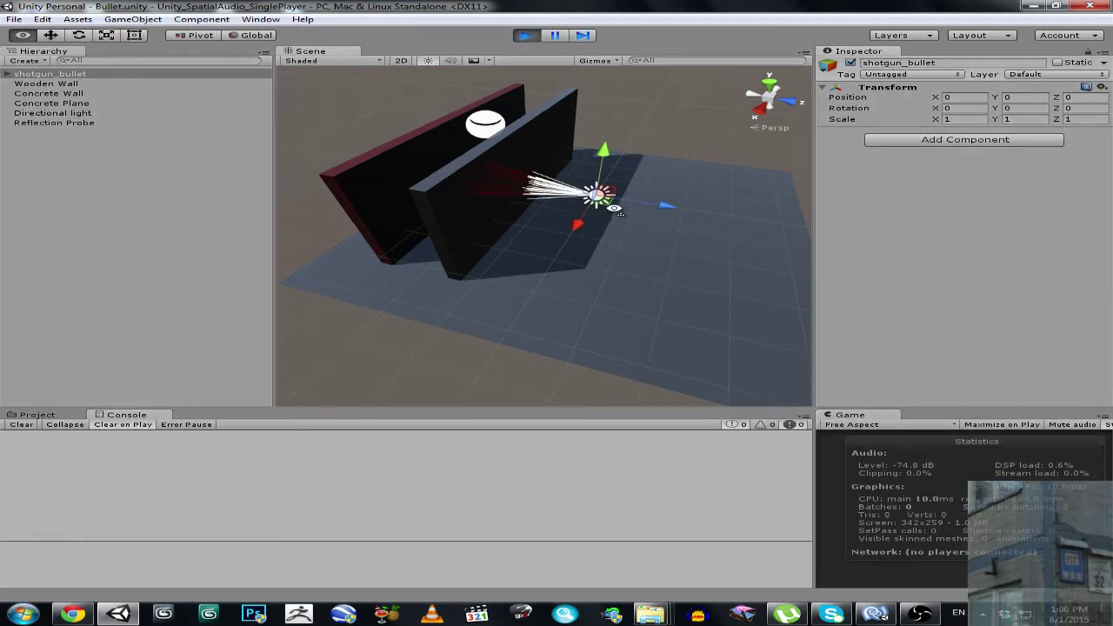
{"action": "left_click_drag", "start_coordinate": [616, 212], "coordinate": [622, 161], "text": "alt"}
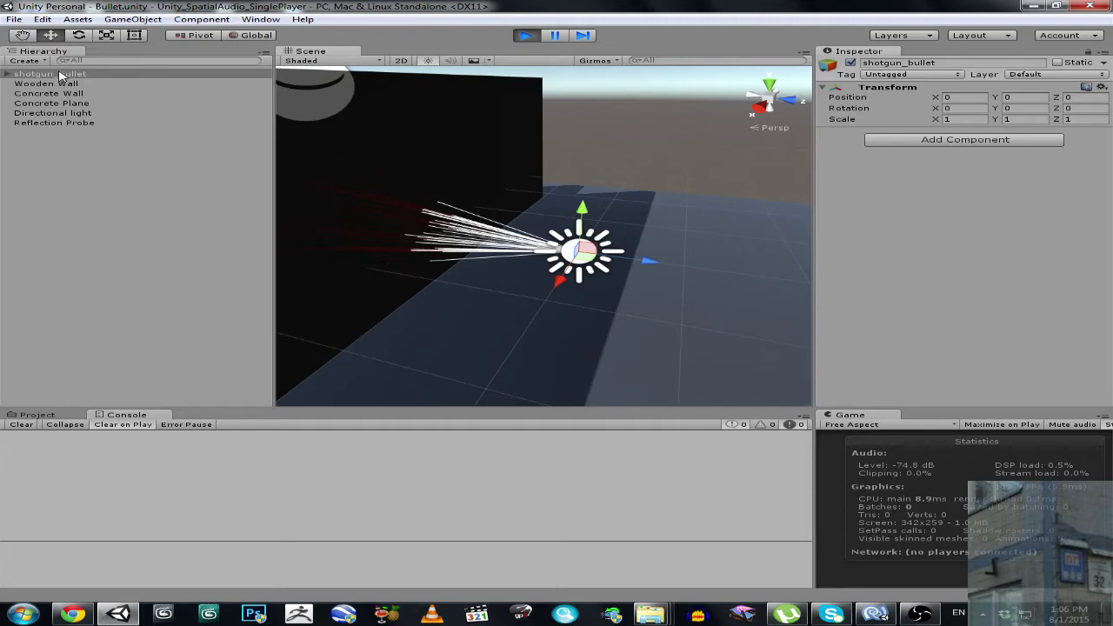
- Expand shotgun_bullet in the object hierarchy and select all four of its bullet_piece children
{"action": "left_click", "coordinate": [7, 74]}
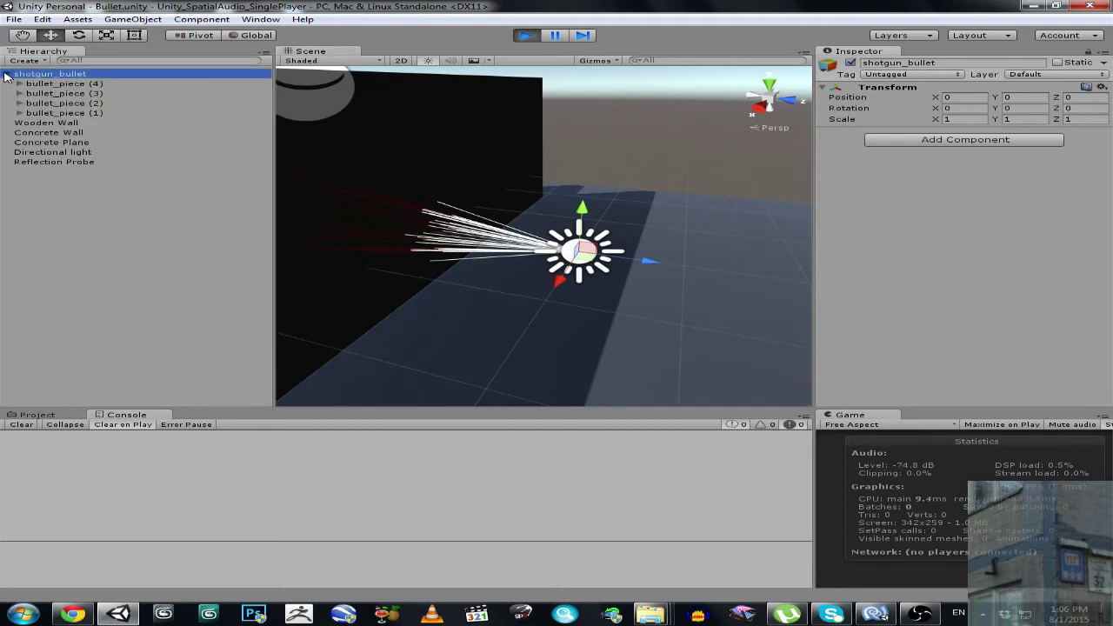
{"action": "left_click", "coordinate": [80, 86]}
{"action": "left_click", "coordinate": [91, 113], "text": "shift"}
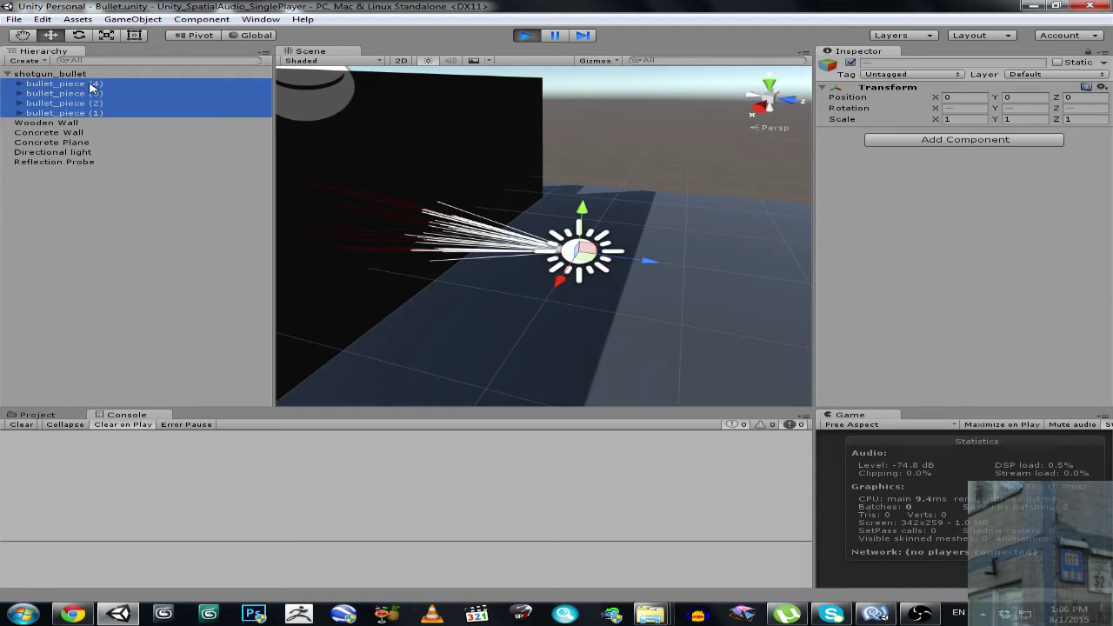
- Select the Concrete Wall in the scene and maximize the Scene view
{"action": "left_click_drag", "start_coordinate": [448, 106], "coordinate": [490, 131], "text": "alt"}
{"action": "left_click", "coordinate": [496, 141]}
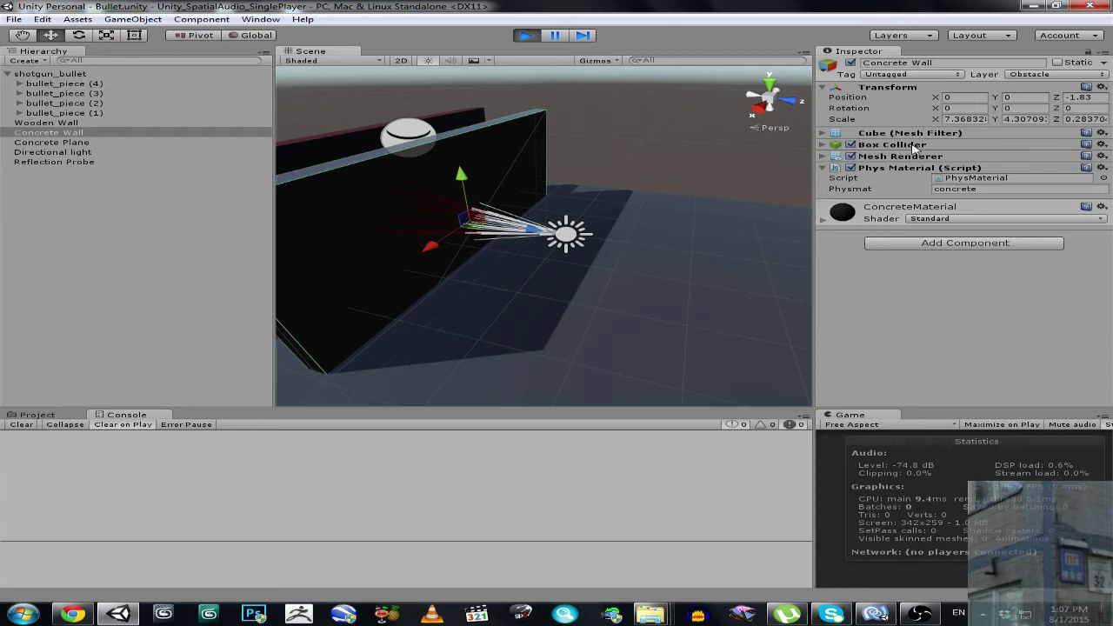
{"action": "right_click", "coordinate": [357, 57]}
{"action": "left_click", "coordinate": [357, 58]}
- Examine up close the white bullet rays spreading from the shotgun_bullet origin to the concrete wall
{"action": "key", "text": "w"}
{"action": "right_click_drag", "start_coordinate": [541, 243], "coordinate": [597, 224]}
{"action": "key", "text": "w"}
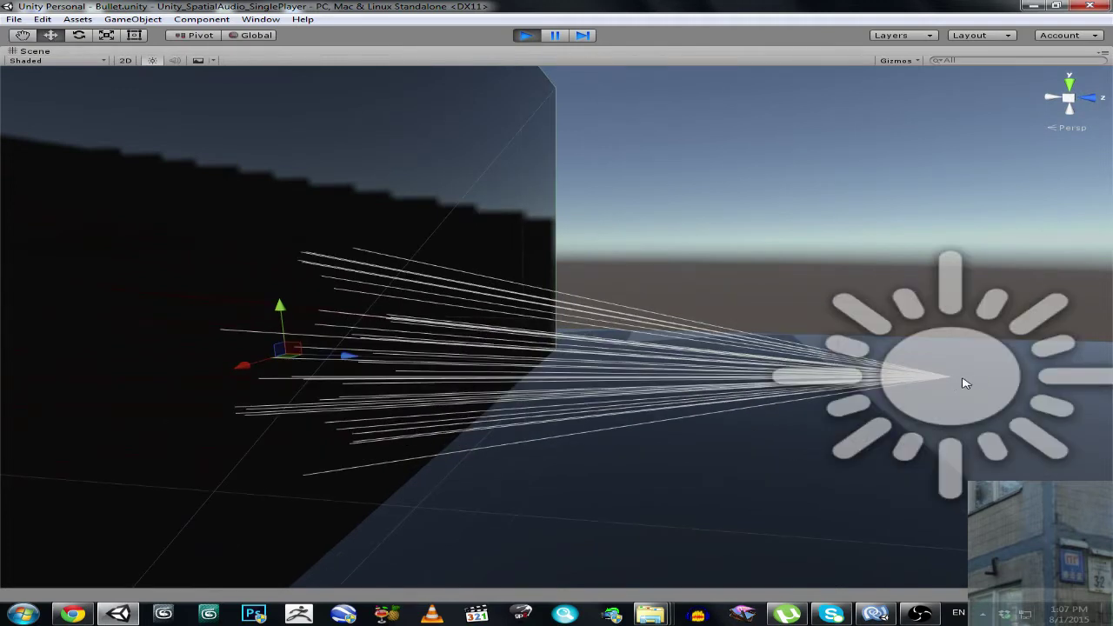
{"action": "mouse_move", "coordinate": [955, 378]}
{"action": "right_mouse_down"}
{"action": "mouse_move", "coordinate": [980, 382]}
{"action": "mouse_move", "coordinate": [962, 380]}
{"action": "right_mouse_up"}
{"action": "key", "text": "w"}
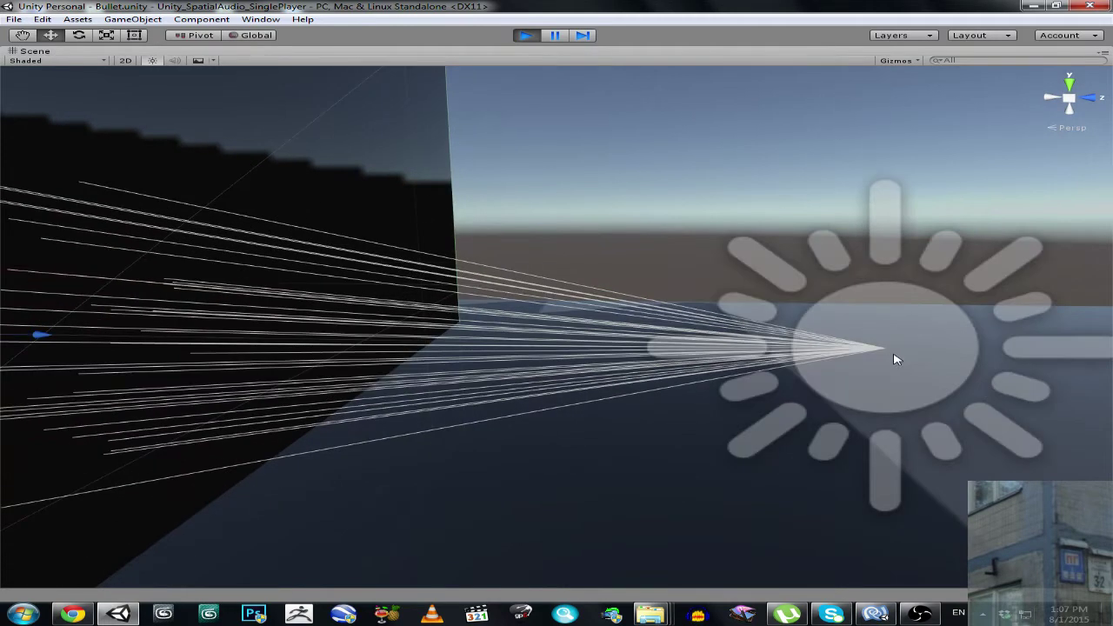
{"action": "right_click", "coordinate": [883, 353]}
{"action": "key", "text": "s"}
{"action": "right_click_drag", "start_coordinate": [881, 353], "coordinate": [843, 360]}
{"action": "key", "text": "w"}
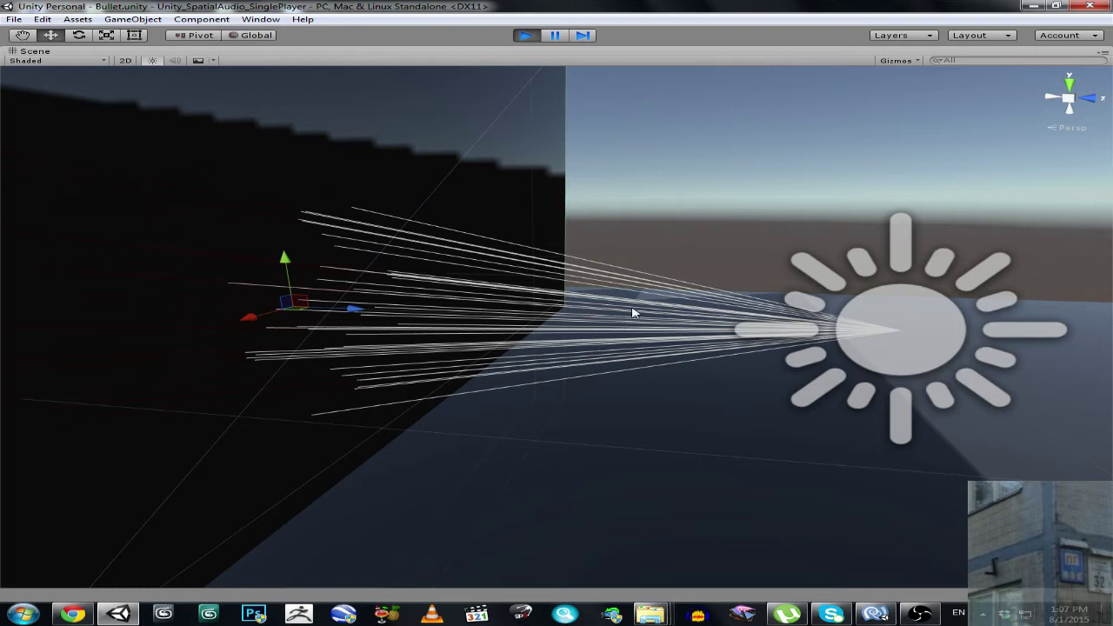
- Examine the red penetration rays running between the concrete wall and the wooden wall
{"action": "right_click_drag", "start_coordinate": [672, 324], "coordinate": [582, 280]}
{"action": "key", "text": "s"}
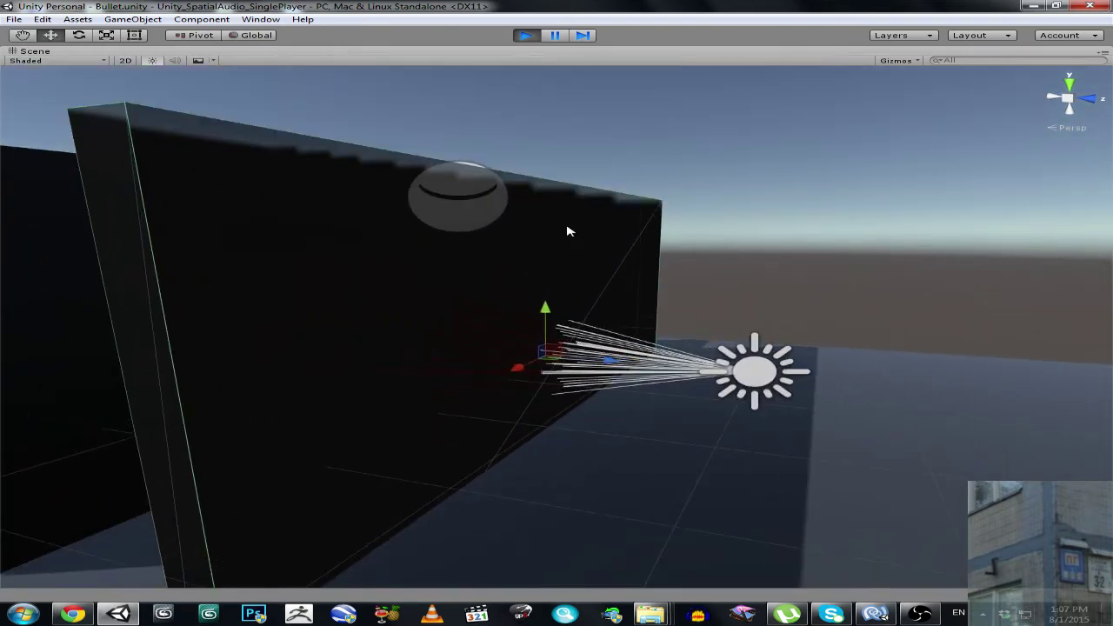
{"action": "mouse_move", "coordinate": [579, 237]}
{"action": "right_mouse_down"}
{"action": "mouse_move", "coordinate": [557, 238]}
{"action": "mouse_move", "coordinate": [589, 249]}
{"action": "mouse_move", "coordinate": [574, 217]}
{"action": "mouse_move", "coordinate": [646, 251]}
{"action": "mouse_move", "coordinate": [556, 241]}
{"action": "right_mouse_up"}
{"action": "key", "text": "s"}
{"action": "key", "text": "w"}
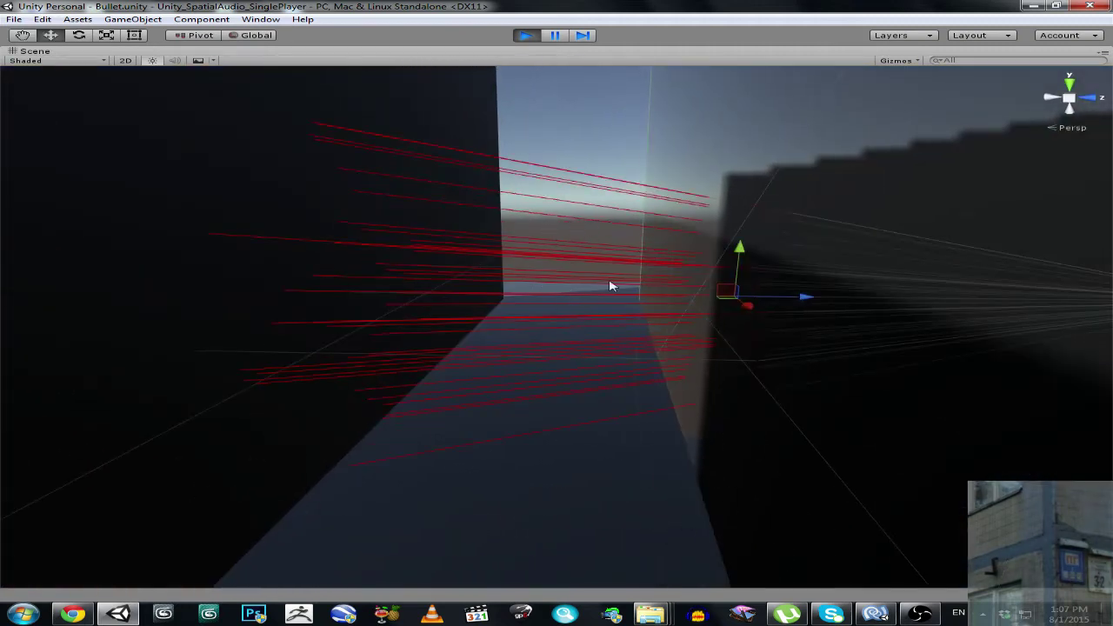
{"action": "key", "text": "s"}
{"action": "right_click_drag", "start_coordinate": [612, 284], "coordinate": [453, 239]}
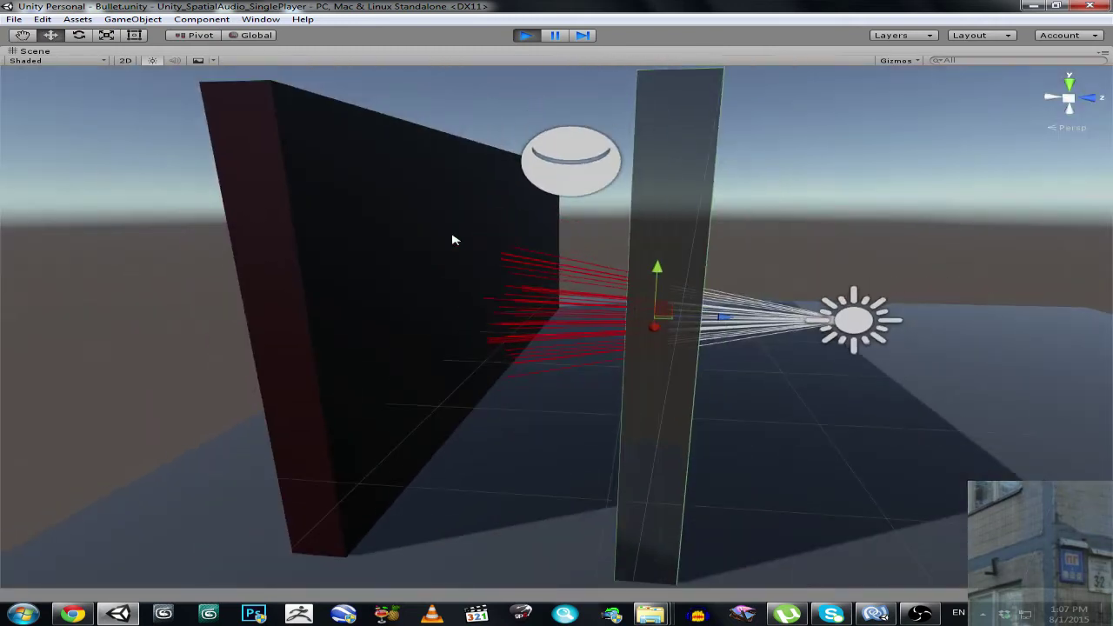
- Restore the editor layout and inspect the Wooden Wall's Physmat setting in its Phys Material script
{"action": "right_click", "coordinate": [409, 59]}
{"action": "left_click", "coordinate": [427, 61]}
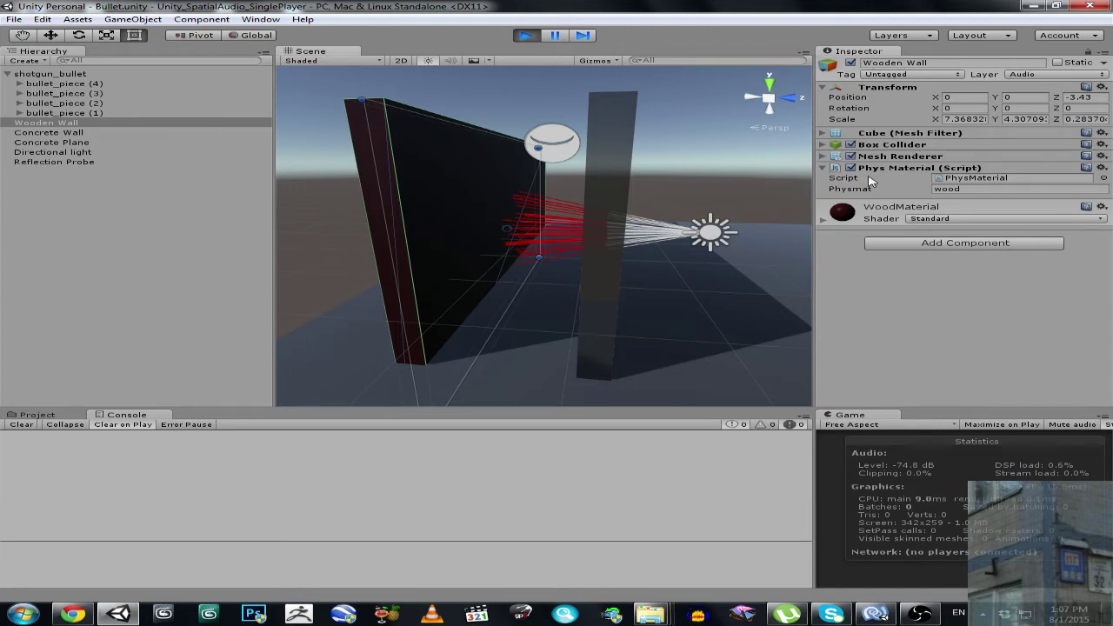
{"action": "left_click", "coordinate": [948, 187]}
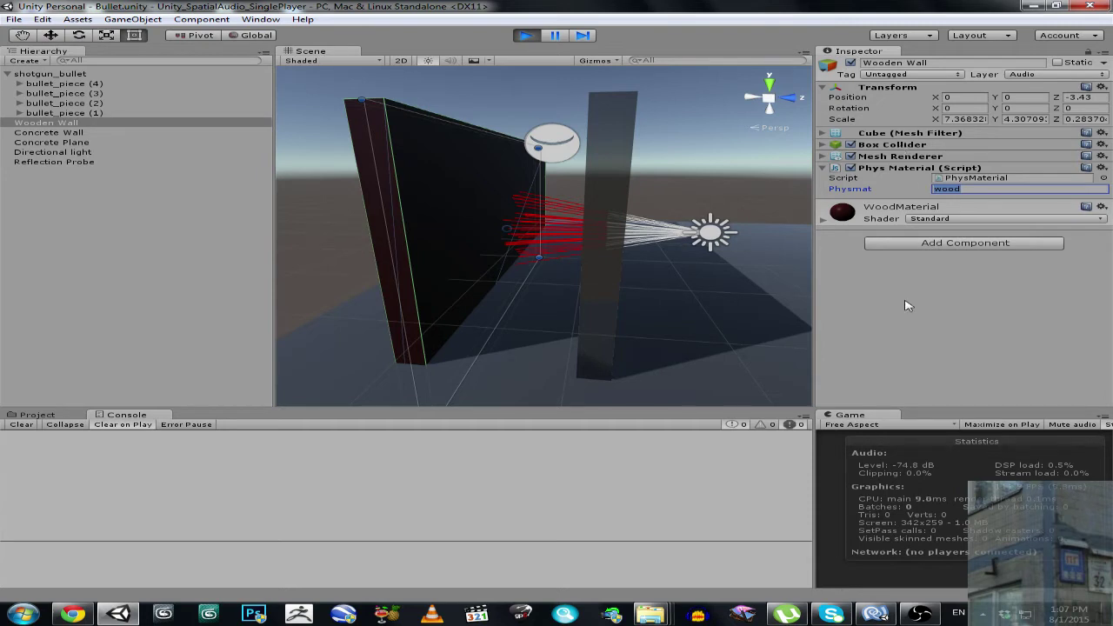
- Maximize the Scene view and examine where the red rays meet the wooden wall, including the wall's far side
{"action": "right_click", "coordinate": [324, 53]}
{"action": "left_click", "coordinate": [342, 58]}
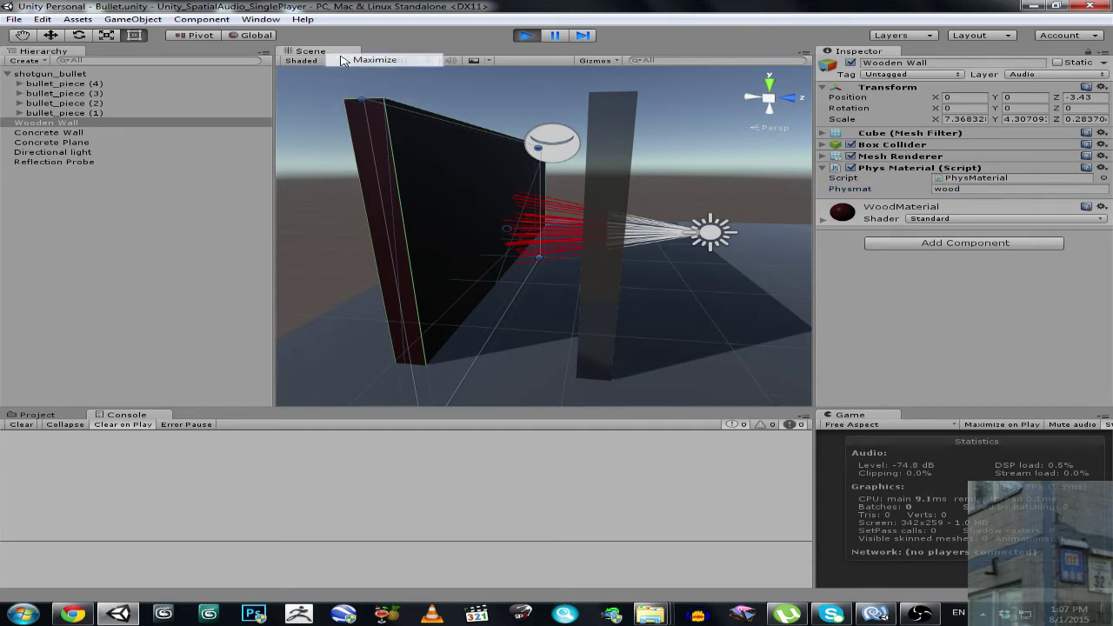
{"action": "key", "text": "w"}
{"action": "right_click_drag", "start_coordinate": [534, 201], "coordinate": [517, 196]}
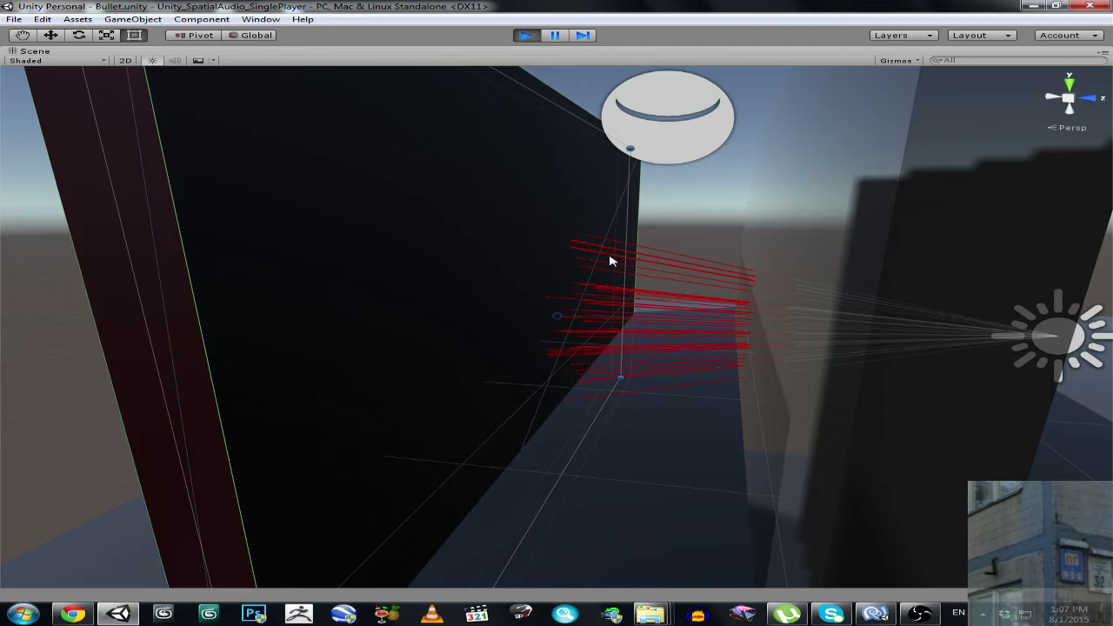
{"action": "key", "text": "s"}
{"action": "right_click_drag", "start_coordinate": [485, 253], "coordinate": [714, 296]}
{"action": "key", "text": "w"}
{"action": "key", "text": "s"}
{"action": "key", "text": "a"}
{"action": "left_click", "coordinate": [513, 270]}
{"action": "key", "text": "w"}
{"action": "right_click_drag", "start_coordinate": [549, 346], "coordinate": [576, 267]}
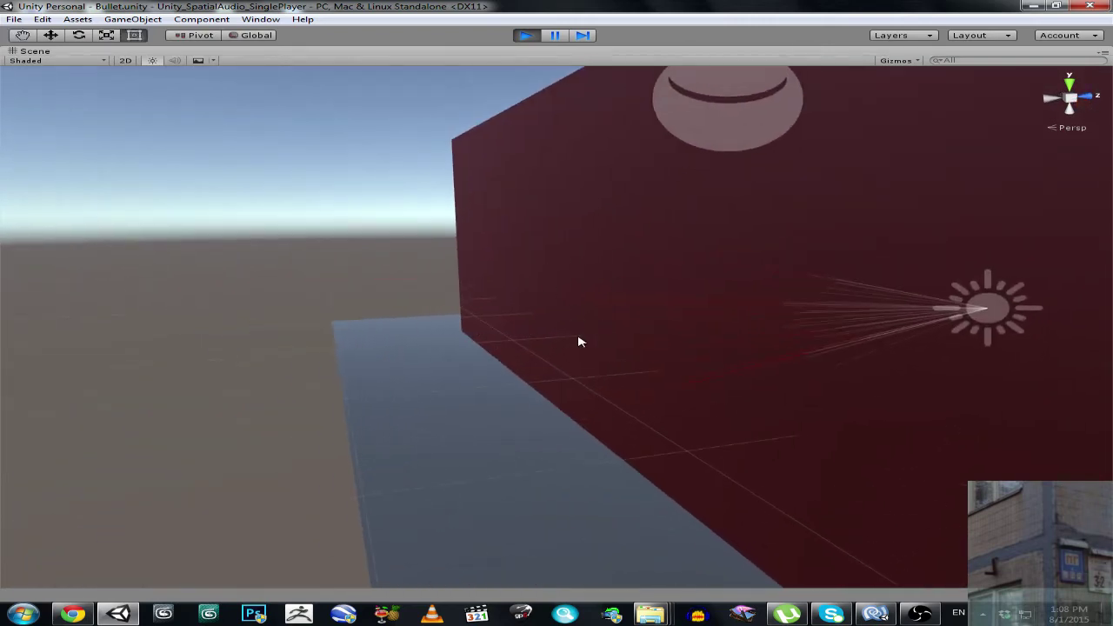
{"action": "mouse_move", "coordinate": [536, 328]}
{"action": "right_mouse_down"}
{"action": "mouse_move", "coordinate": [592, 281]}
{"action": "mouse_move", "coordinate": [494, 293]}
{"action": "mouse_move", "coordinate": [432, 276]}
{"action": "mouse_move", "coordinate": [521, 325]}
{"action": "mouse_move", "coordinate": [547, 327]}
{"action": "right_mouse_up"}
{"action": "key", "text": "w"}
{"action": "key", "text": "s"}
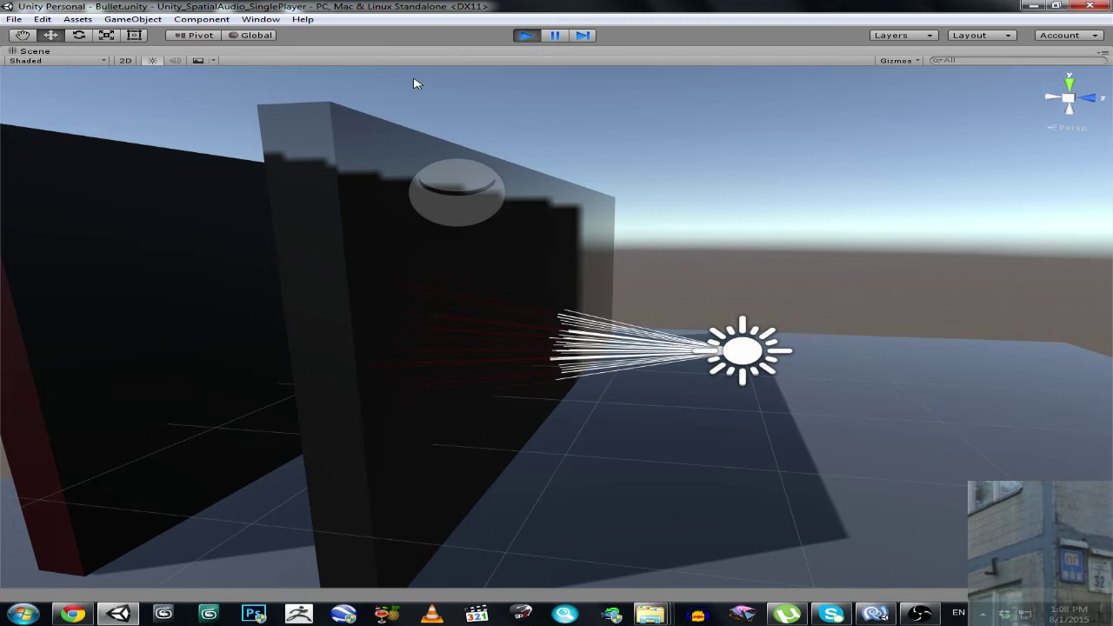
- Select shotgun_bullet and, in the maximized Scene view, move it along the X axis toward the near ends of the walls
{"action": "right_click", "coordinate": [414, 53]}
{"action": "left_click", "coordinate": [461, 56]}
{"action": "left_click", "coordinate": [79, 75]}
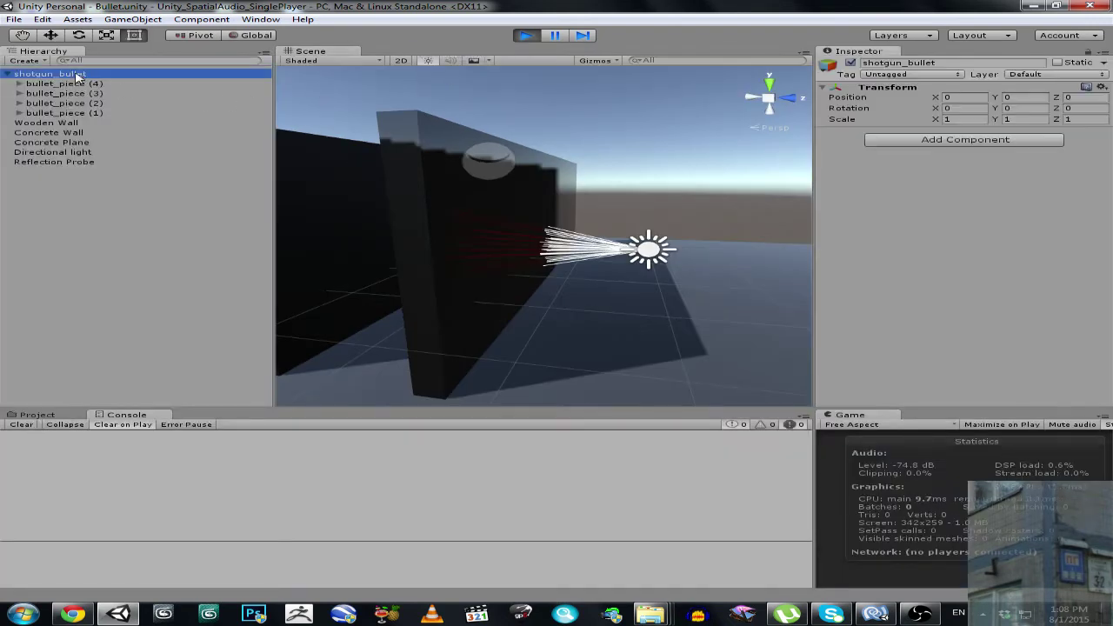
{"action": "right_click", "coordinate": [297, 58]}
{"action": "left_click", "coordinate": [326, 56]}
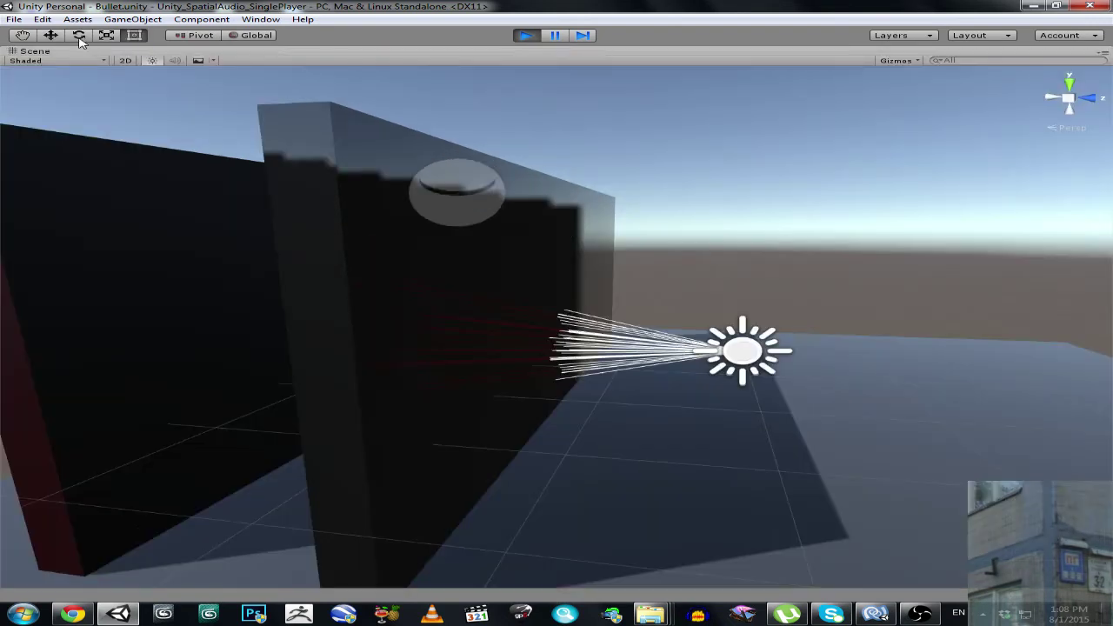
{"action": "left_click", "coordinate": [51, 35]}
{"action": "scroll", "coordinate": [521, 209], "scroll_direction": "down", "scroll_amount": 5}
{"action": "left_click_drag", "start_coordinate": [520, 209], "coordinate": [544, 281], "text": "alt"}
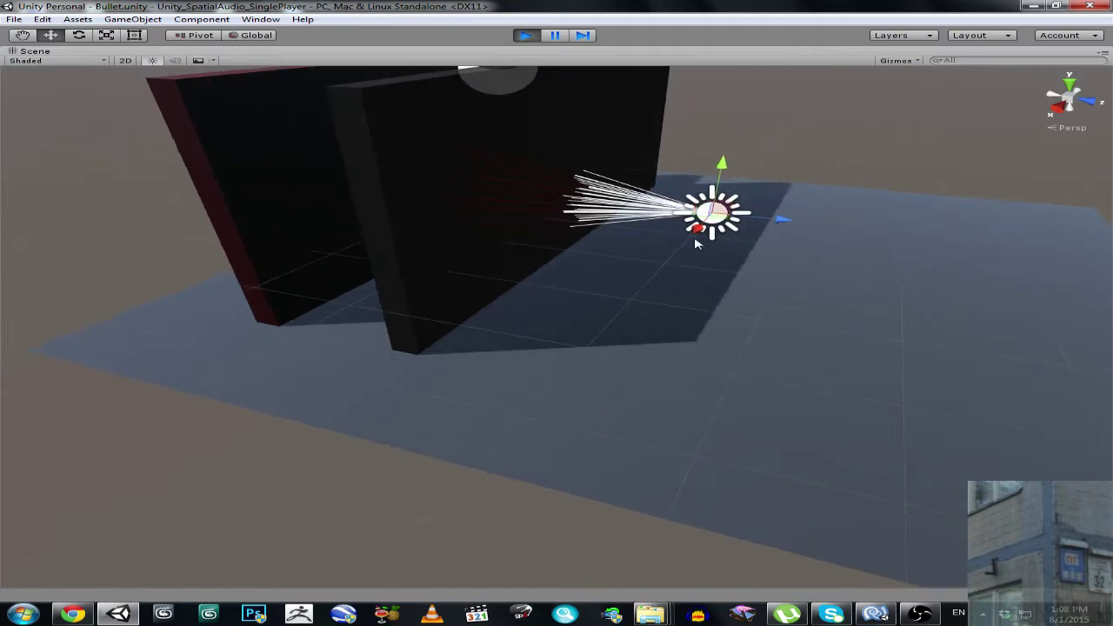
{"action": "left_click_drag", "start_coordinate": [698, 230], "coordinate": [638, 280]}
- Examine from several angles how the rays pass through the concrete wall from the shifted shotgun_bullet position
{"action": "key", "text": "a"}
{"action": "right_click_drag", "start_coordinate": [595, 276], "coordinate": [611, 228]}
{"action": "key", "text": "w"}
{"action": "left_click_drag", "start_coordinate": [611, 230], "coordinate": [570, 288], "text": "alt"}
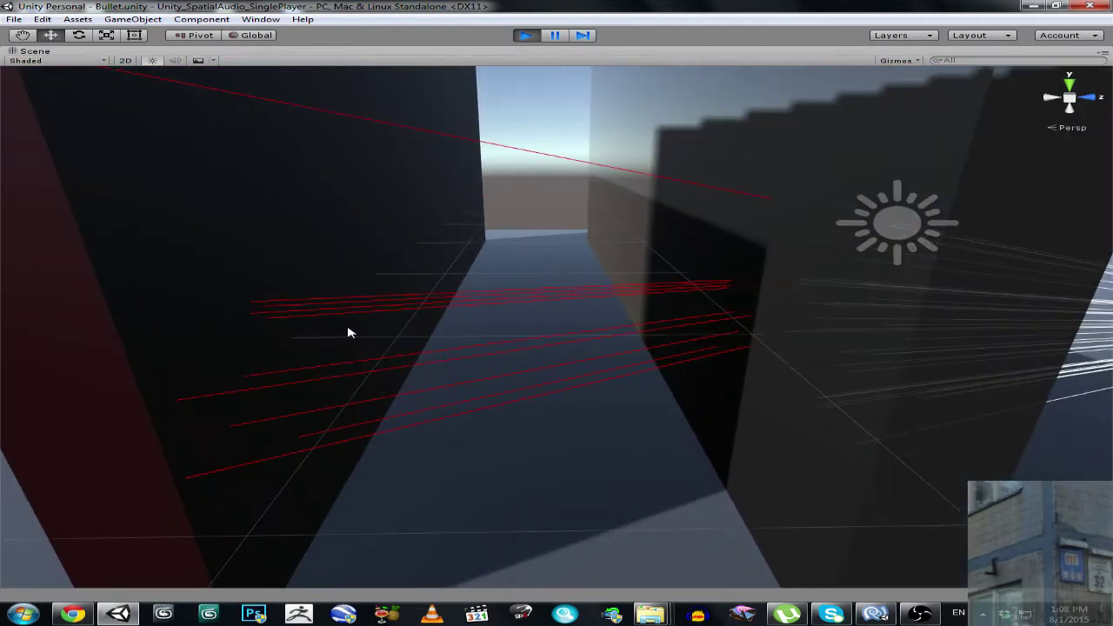
{"action": "scroll", "coordinate": [348, 333], "scroll_direction": "down", "scroll_amount": 5}
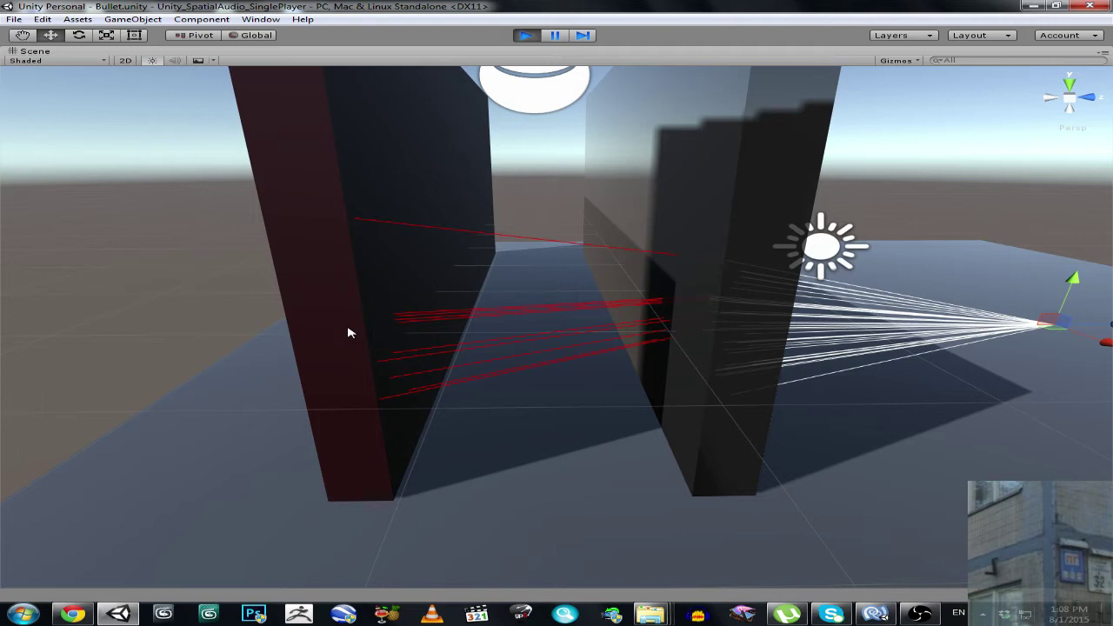
{"action": "left_click_drag", "start_coordinate": [348, 333], "coordinate": [474, 383], "text": "alt"}
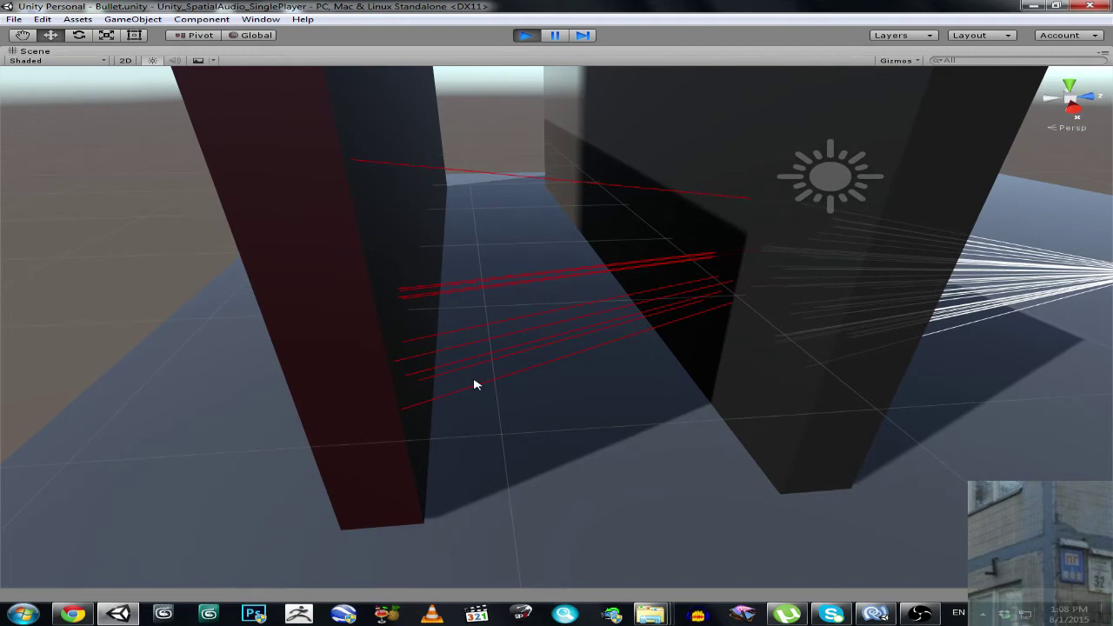
{"action": "left_click_drag", "start_coordinate": [481, 379], "coordinate": [592, 357], "text": "alt"}
{"action": "left_click_drag", "start_coordinate": [781, 281], "coordinate": [788, 278]}
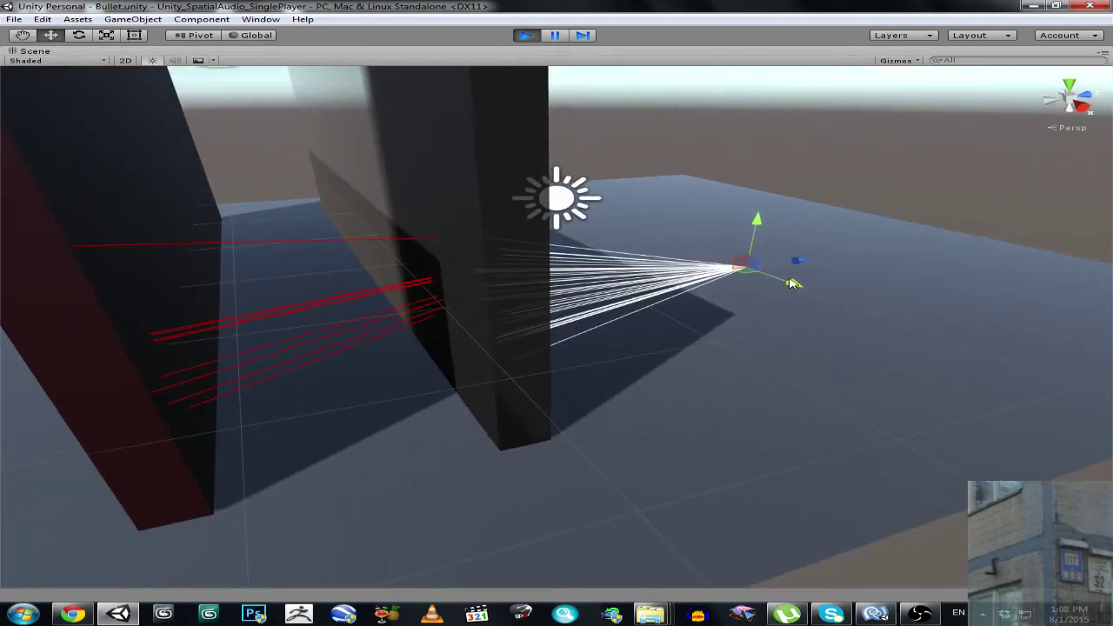
{"action": "left_click_drag", "start_coordinate": [532, 304], "coordinate": [449, 306], "text": "alt"}
{"action": "right_click_drag", "start_coordinate": [163, 419], "coordinate": [460, 335]}
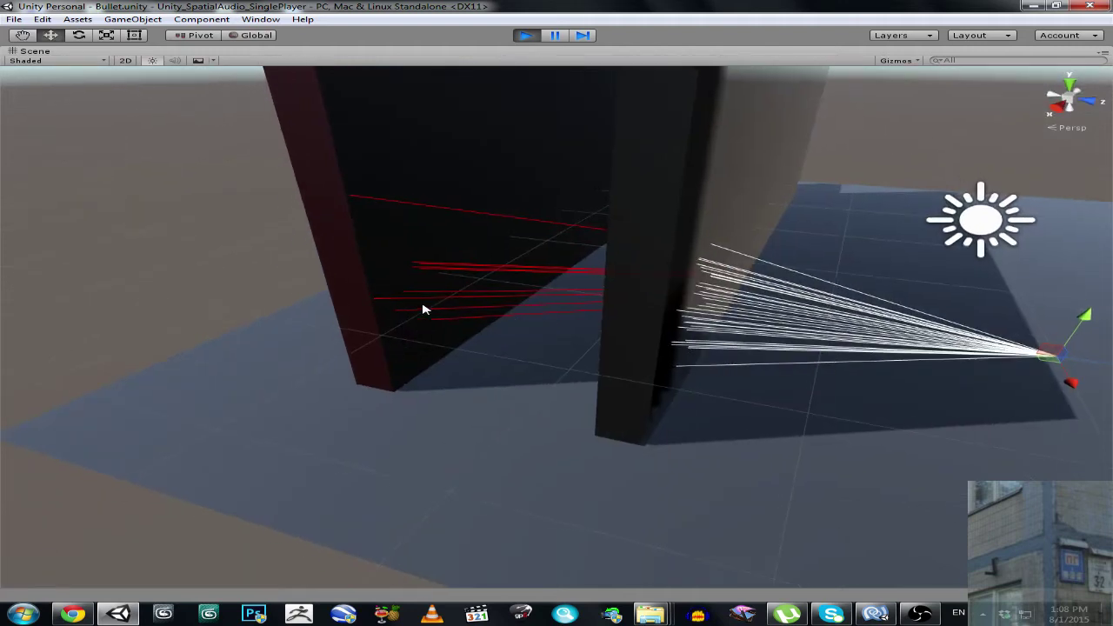
{"action": "right_click_drag", "start_coordinate": [406, 360], "coordinate": [670, 360]}
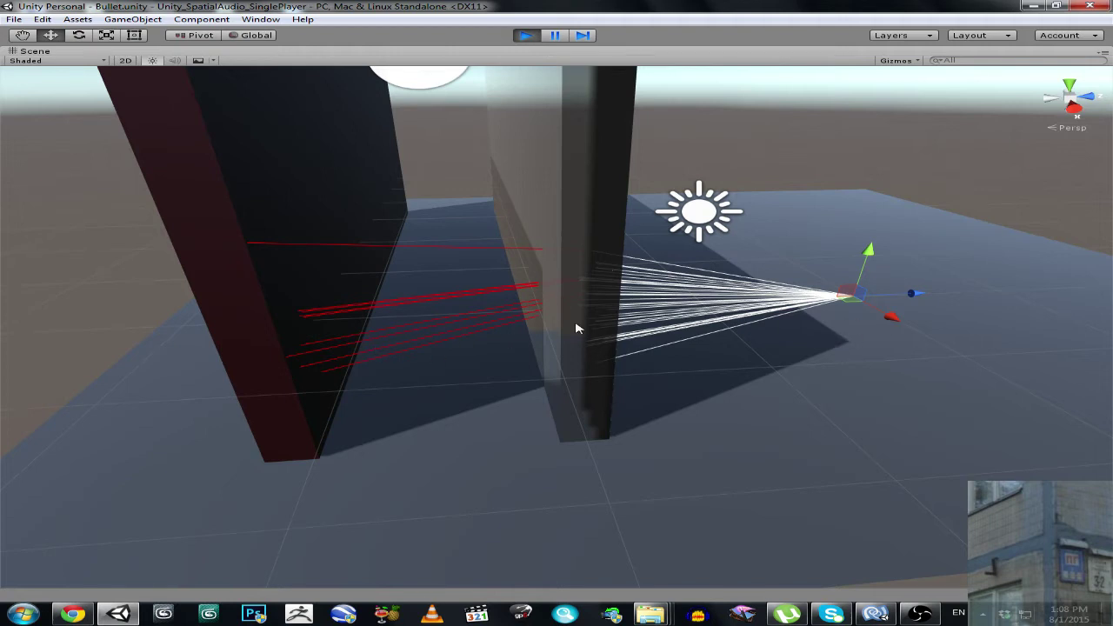
- Move shotgun_bullet along the Z axis, far away from the concrete wall
{"action": "mouse_move", "coordinate": [554, 306]}
{"action": "right_mouse_down"}
{"action": "mouse_move", "coordinate": [627, 301]}
{"action": "mouse_move", "coordinate": [548, 309]}
{"action": "right_mouse_up"}
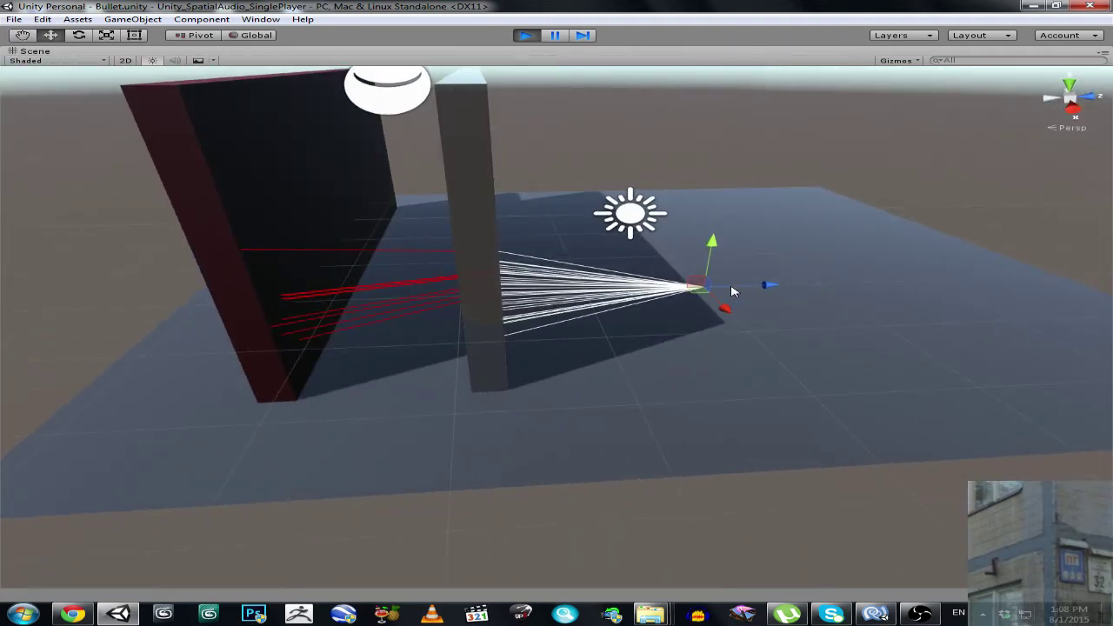
{"action": "right_click_drag", "start_coordinate": [733, 292], "coordinate": [667, 296]}
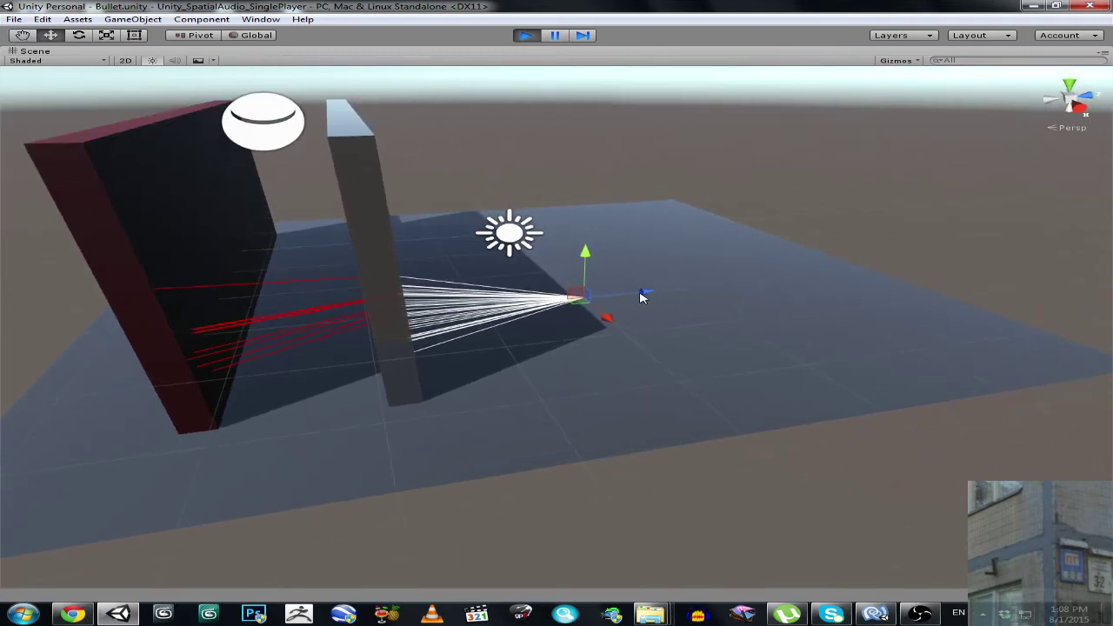
{"action": "left_click_drag", "start_coordinate": [641, 298], "coordinate": [873, 250]}
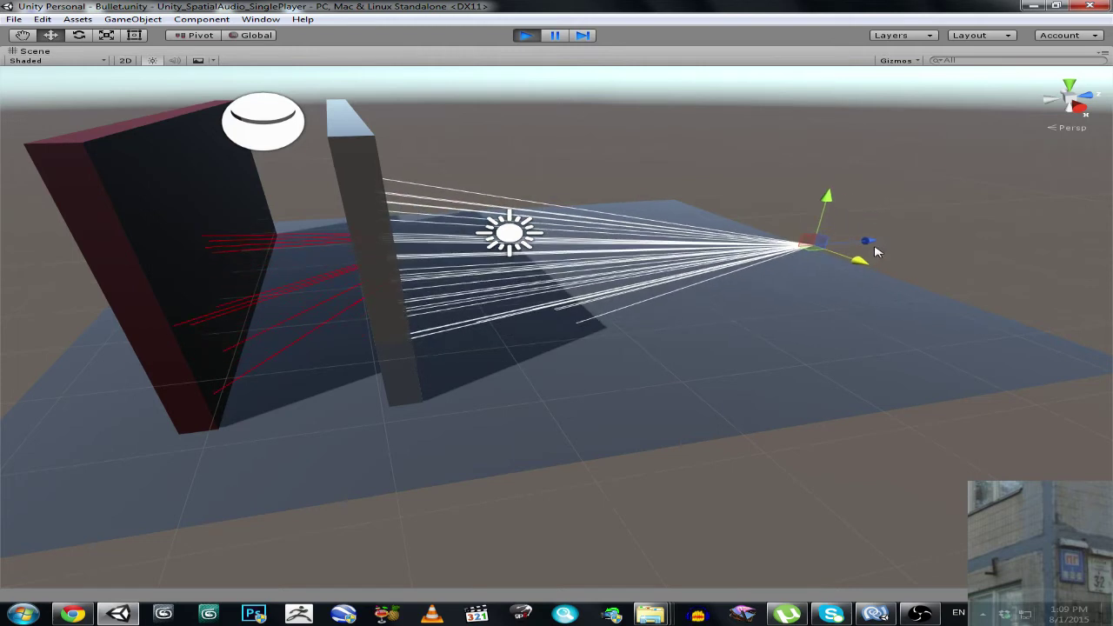
- Examine the long-distance rays at the concrete wall and the red penetration between the two walls
{"action": "key", "text": "w"}
{"action": "right_click_drag", "start_coordinate": [703, 266], "coordinate": [693, 258]}
{"action": "left_click_drag", "start_coordinate": [867, 275], "coordinate": [898, 242]}
{"action": "key", "text": "a"}
{"action": "right_click_drag", "start_coordinate": [548, 277], "coordinate": [530, 259]}
{"action": "key", "text": "w"}
{"action": "key", "text": "s"}
{"action": "key", "text": "d"}
{"action": "key", "text": "w"}
{"action": "right_click_drag", "start_coordinate": [648, 281], "coordinate": [514, 264]}
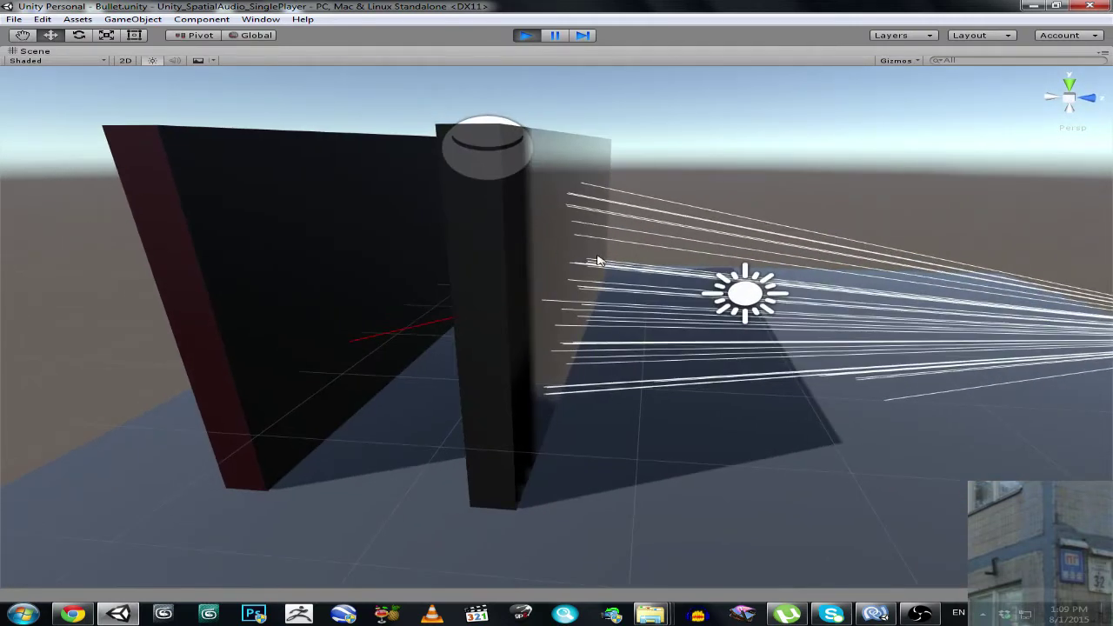
{"action": "right_click_drag", "start_coordinate": [594, 271], "coordinate": [528, 247]}
{"action": "key", "text": "w"}
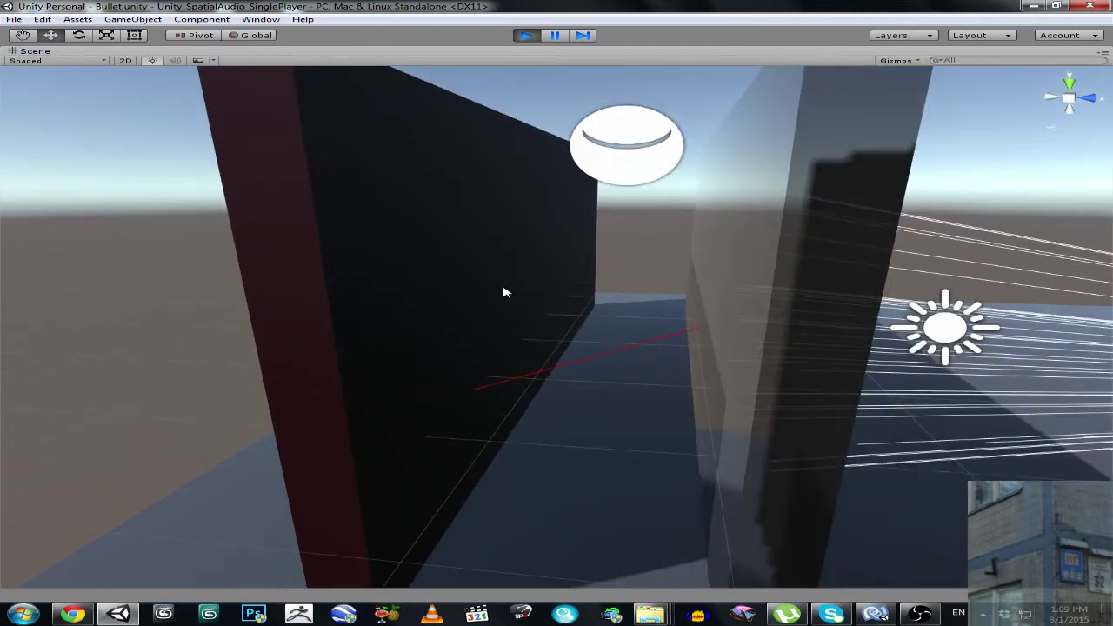
- Move shotgun_bullet back along the Z axis until it is close to the concrete wall
{"action": "key", "text": "f"}
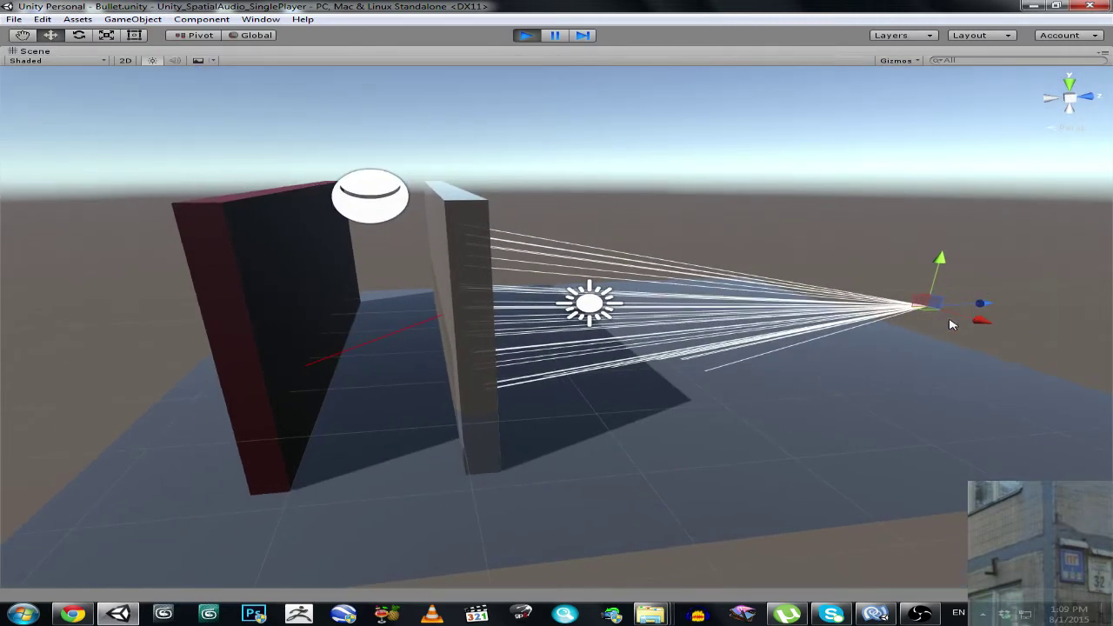
{"action": "scroll", "coordinate": [935, 318], "scroll_direction": "down", "scroll_amount": 2}
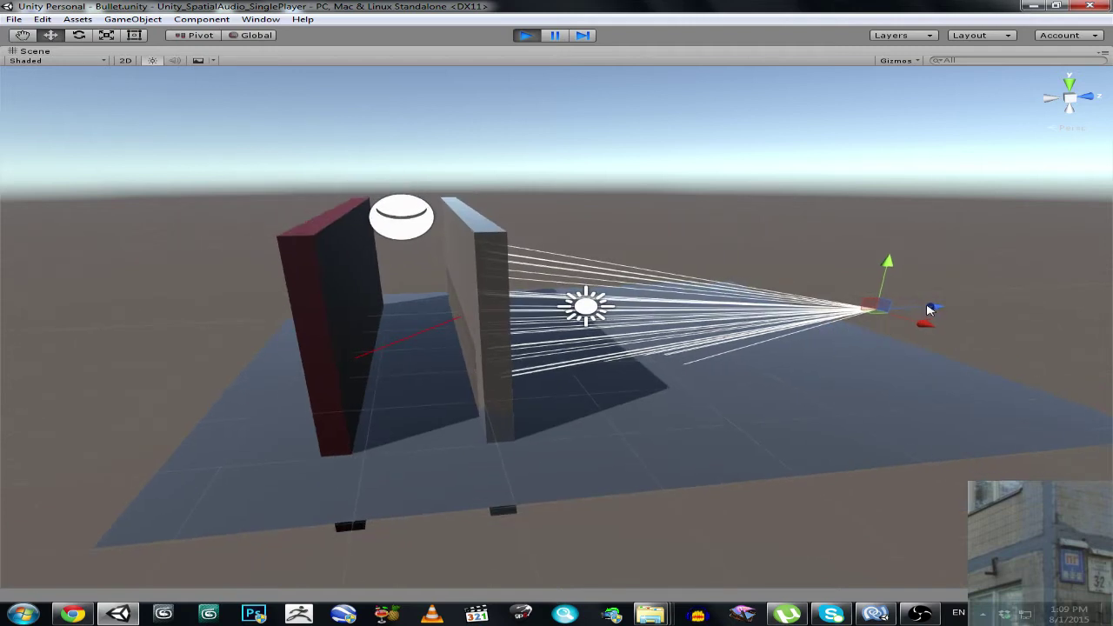
{"action": "left_click_drag", "start_coordinate": [931, 310], "coordinate": [534, 357]}
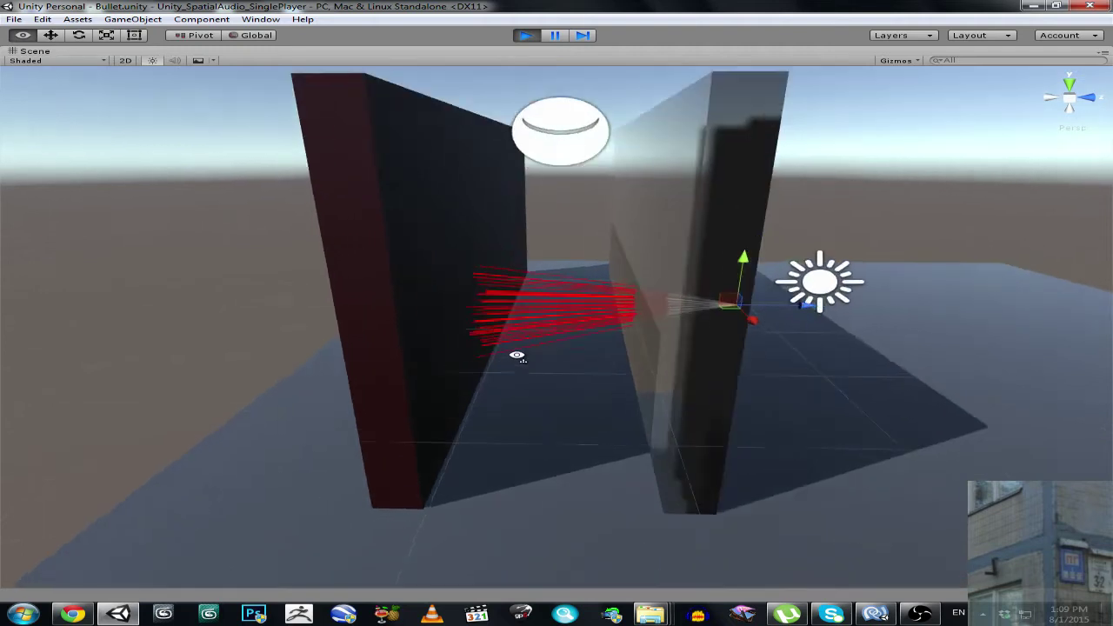
- Examine the penetration rays between the two walls up close and from farther back
{"action": "key", "text": "w"}
{"action": "right_click_drag", "start_coordinate": [517, 356], "coordinate": [518, 355]}
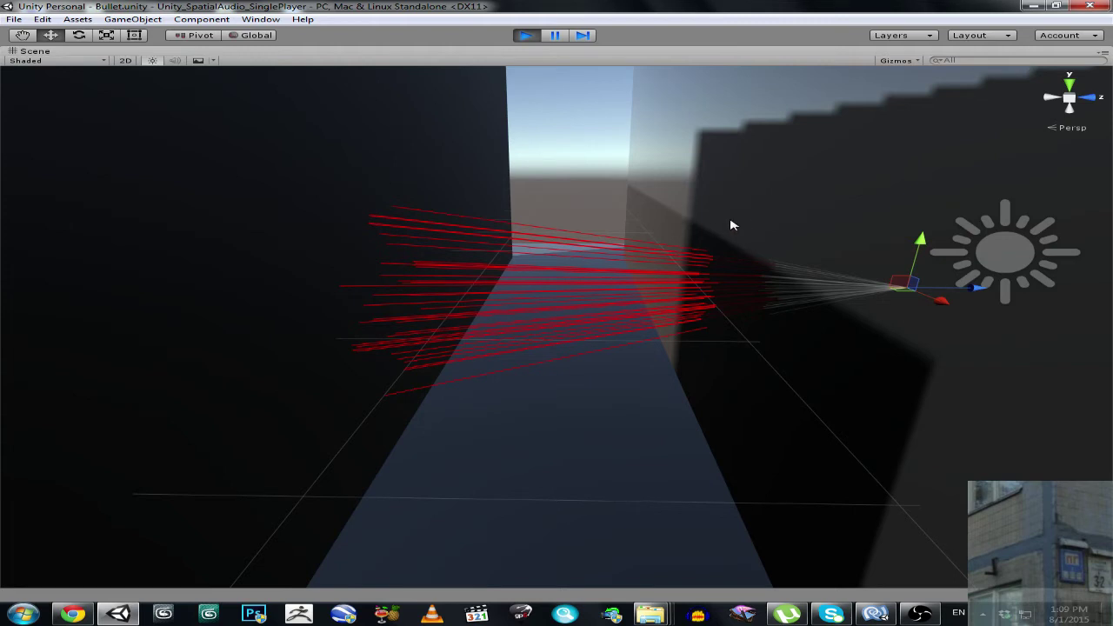
{"action": "right_click_drag", "start_coordinate": [734, 246], "coordinate": [779, 267]}
{"action": "key", "text": "s"}
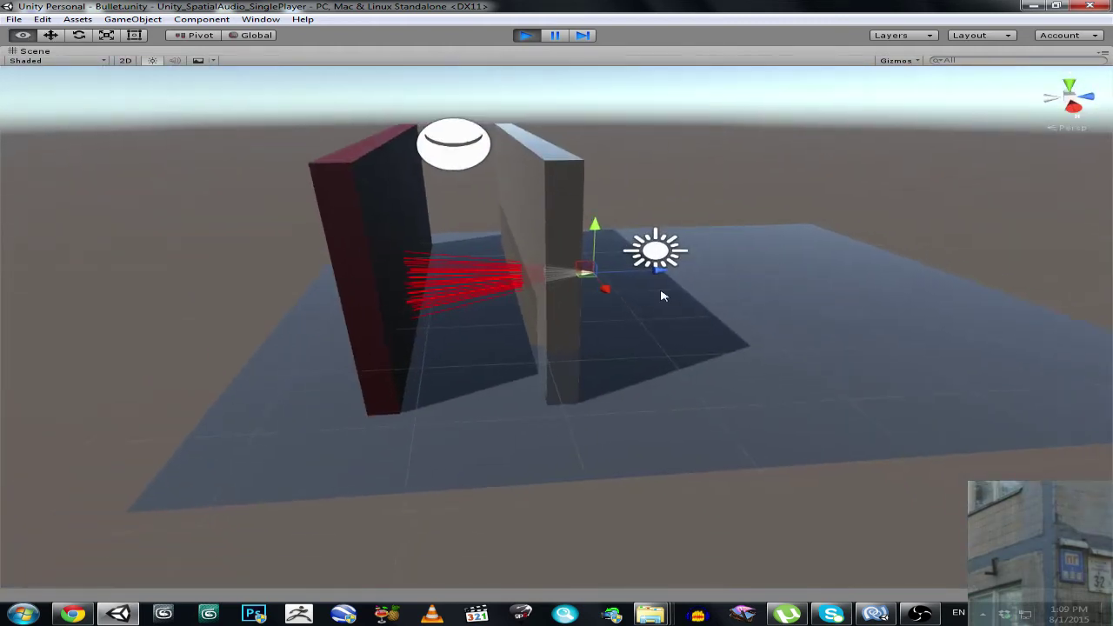
- Undo the stray move of the light and move shotgun_bullet along the Z axis away from the concrete wall
{"action": "left_click_drag", "start_coordinate": [661, 295], "coordinate": [623, 258], "text": "alt"}
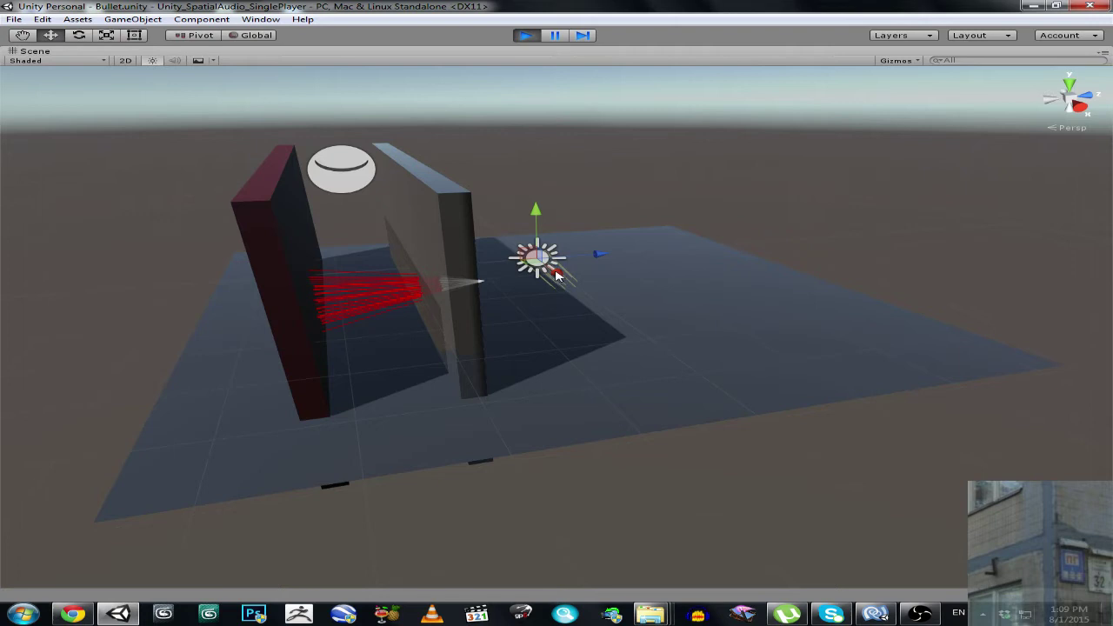
{"action": "key", "text": "ctrl+z"}
{"action": "left_click_drag", "start_coordinate": [530, 283], "coordinate": [802, 252]}
{"action": "right_click_drag", "start_coordinate": [522, 266], "coordinate": [487, 261]}
{"action": "scroll", "coordinate": [487, 261], "scroll_direction": "up", "scroll_amount": 3}
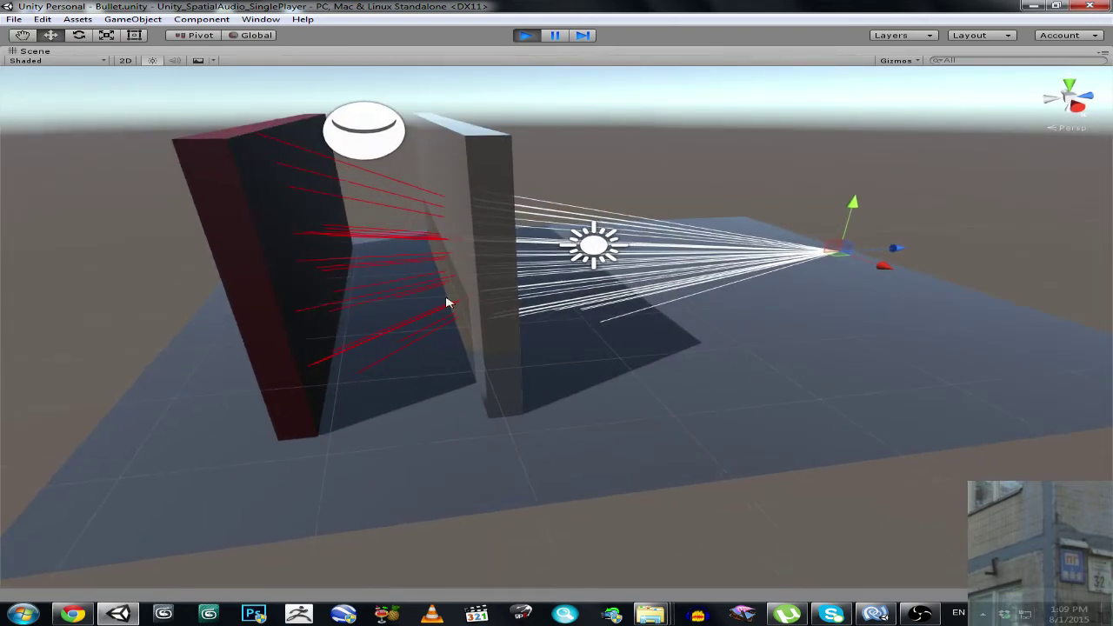
- Adjust shotgun_bullet along the Z axis at long range, ending slightly closer to the concrete wall
{"action": "left_click_drag", "start_coordinate": [892, 251], "coordinate": [820, 241]}
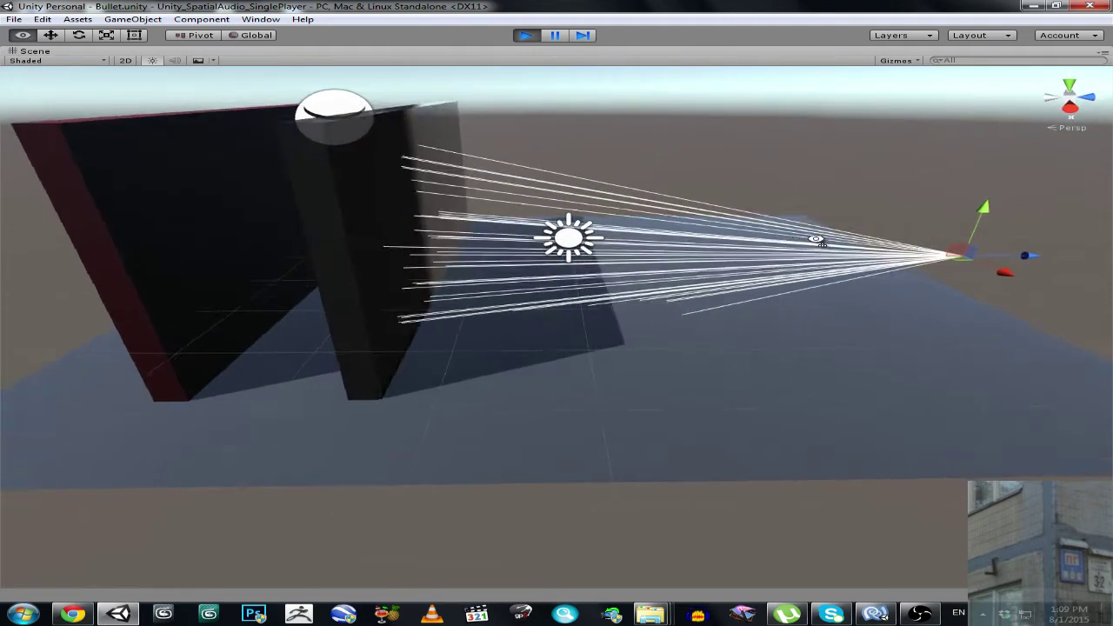
{"action": "scroll", "coordinate": [821, 242], "scroll_direction": "down", "scroll_amount": 4}
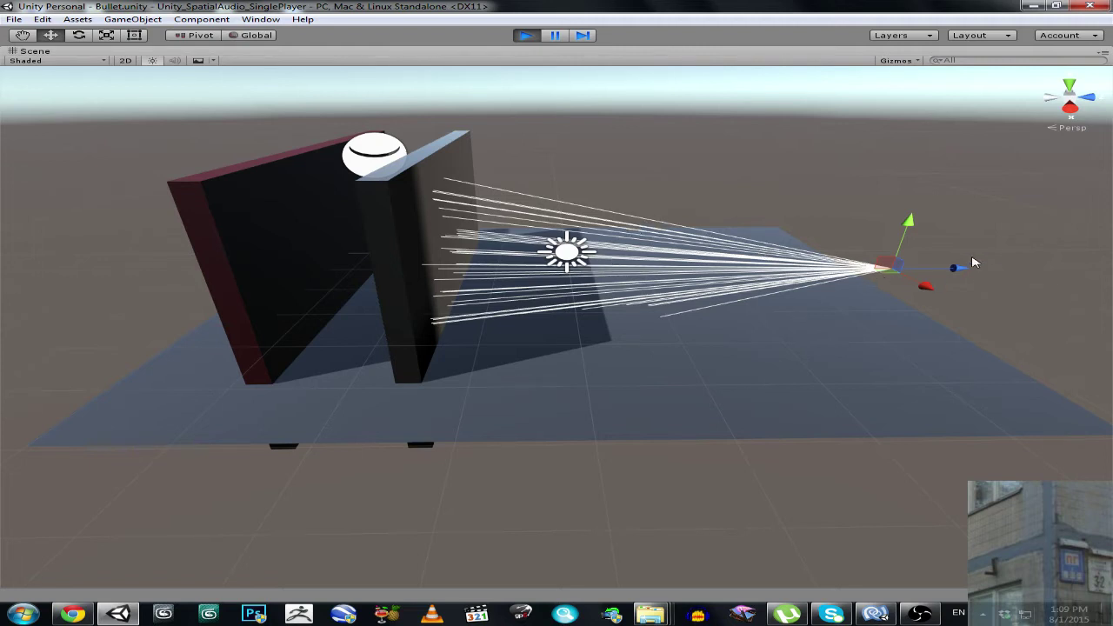
{"action": "left_click_drag", "start_coordinate": [955, 270], "coordinate": [882, 271]}
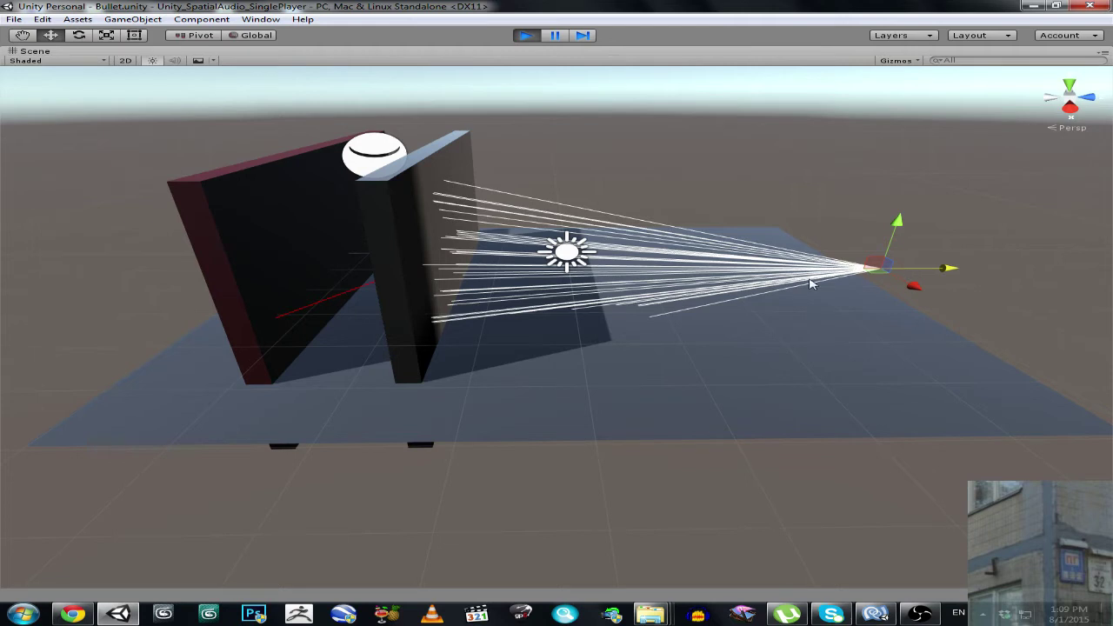
- Examine from several angles which rays penetrate the concrete wall at this distance
{"action": "left_click_drag", "start_coordinate": [689, 289], "coordinate": [641, 284], "text": "alt"}
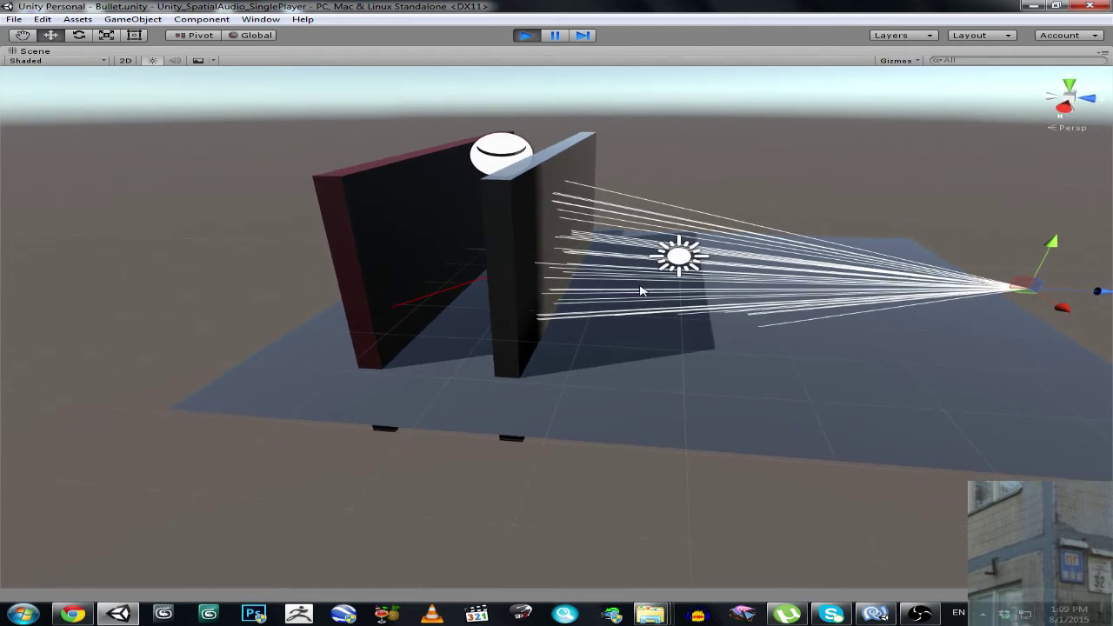
{"action": "right_click_drag", "start_coordinate": [640, 290], "coordinate": [733, 275]}
{"action": "key", "text": "w"}
{"action": "key", "text": "a"}
{"action": "key", "text": "s"}
{"action": "left_click_drag", "start_coordinate": [733, 280], "coordinate": [706, 285], "text": "alt"}
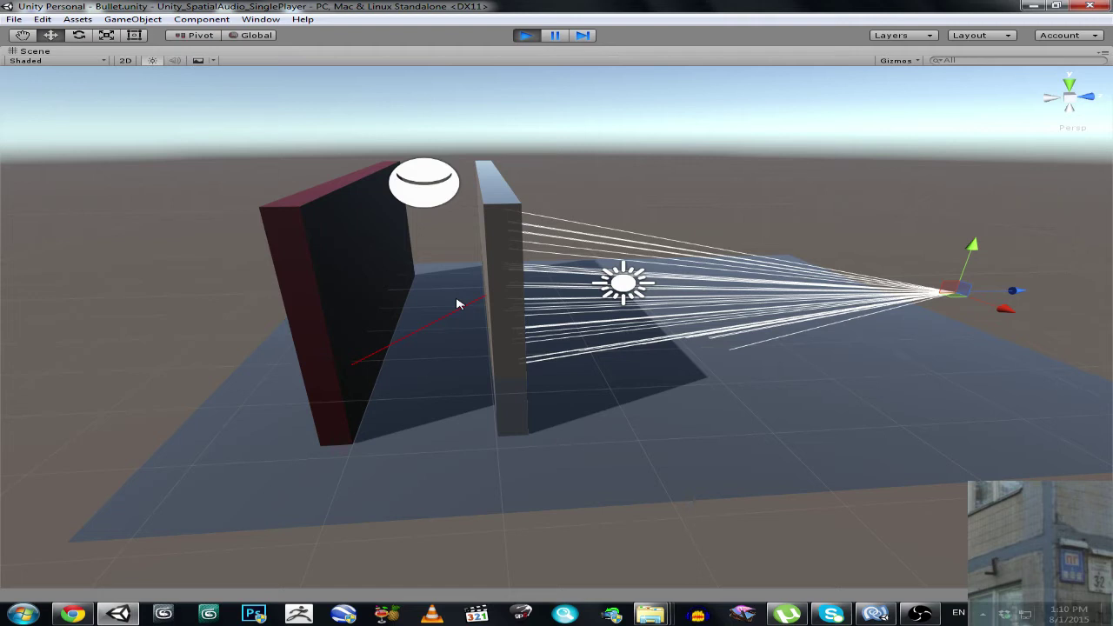
{"action": "right_click_drag", "start_coordinate": [457, 303], "coordinate": [489, 303]}
{"action": "key", "text": "s"}
{"action": "key", "text": "s"}
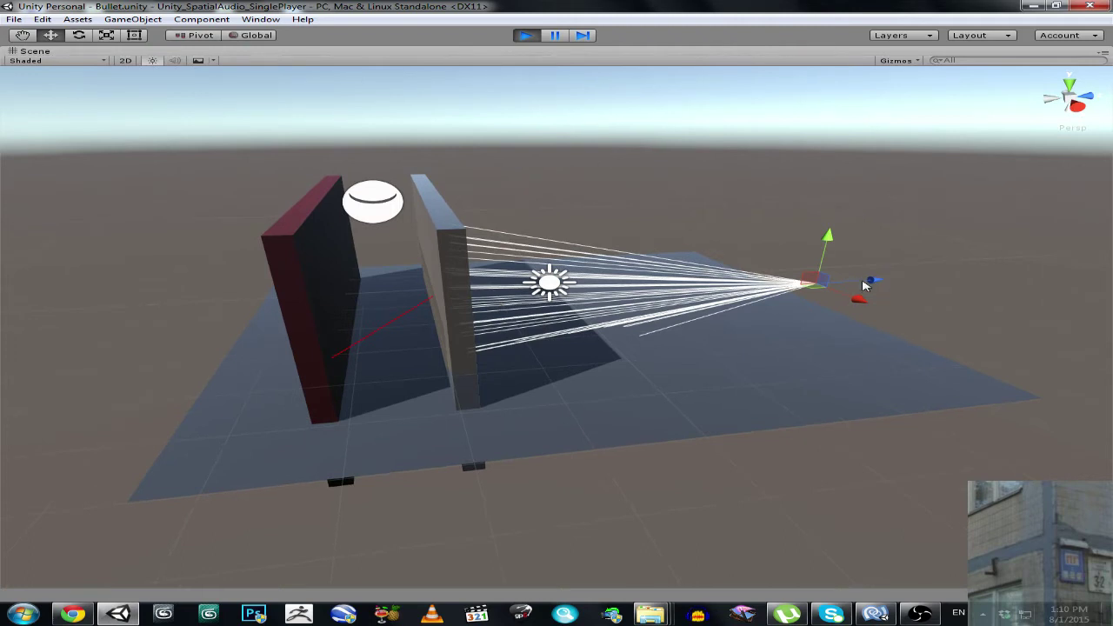
- Move shotgun_bullet along the Z axis closer to the concrete wall and inspect the rays from a new angle
{"action": "left_click_drag", "start_coordinate": [871, 283], "coordinate": [801, 293]}
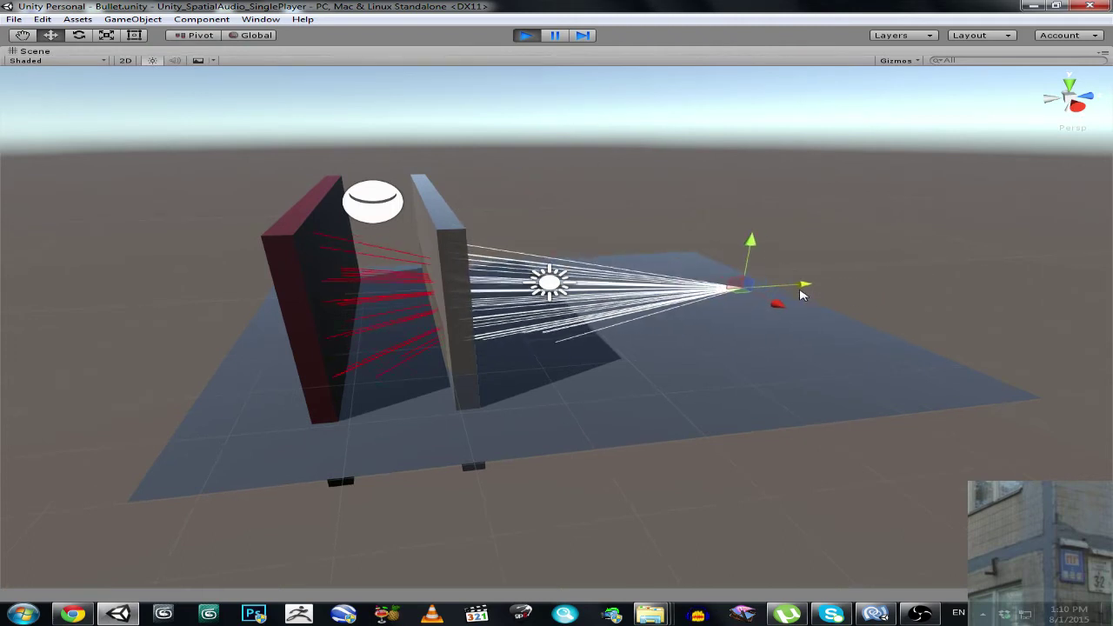
{"action": "right_click_drag", "start_coordinate": [642, 295], "coordinate": [778, 223]}
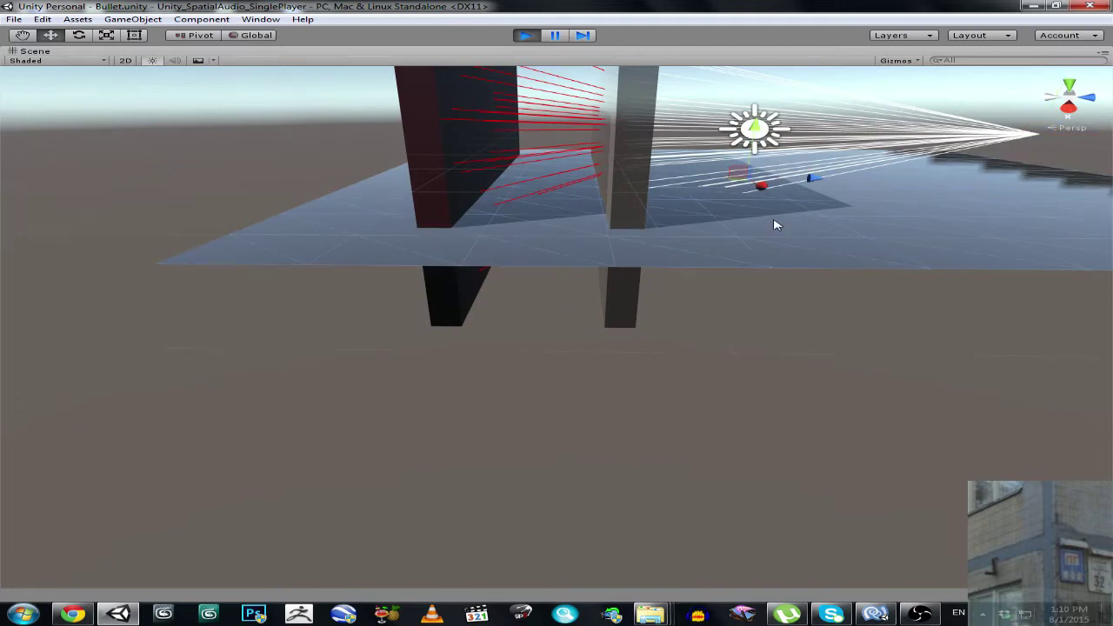
- Restore the full editor layout and maximize the Scene view again
{"action": "right_click", "coordinate": [526, 62]}
{"action": "left_click", "coordinate": [556, 57]}
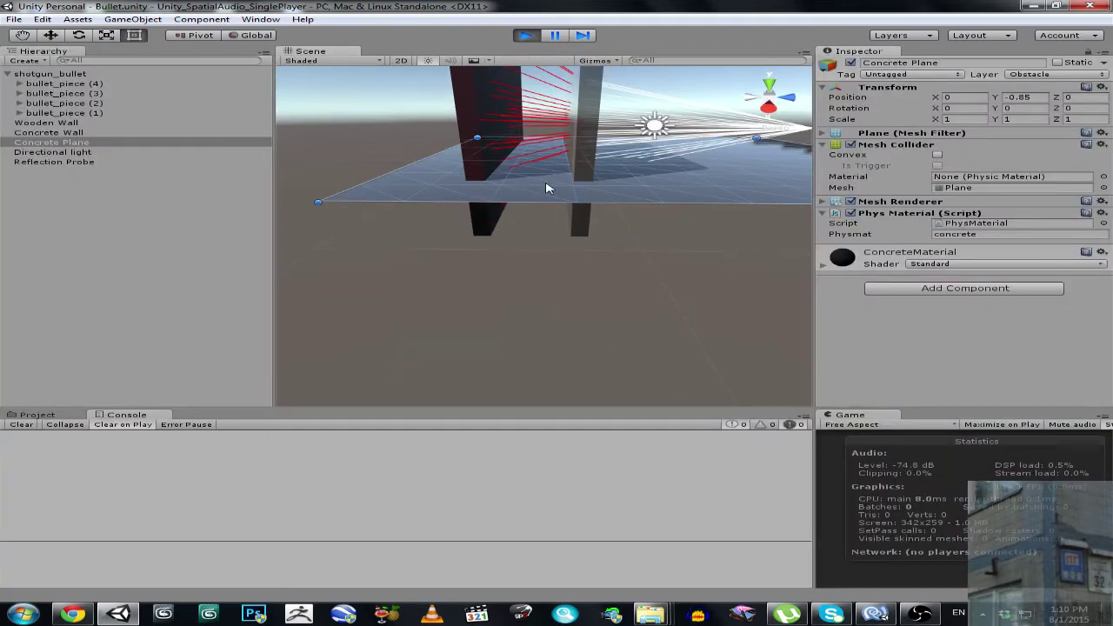
{"action": "right_click", "coordinate": [346, 52]}
{"action": "left_click", "coordinate": [361, 55]}
- Stop play mode and switch to the Bullet.js script in MonoDevelop
{"action": "right_click_drag", "start_coordinate": [453, 148], "coordinate": [518, 211]}
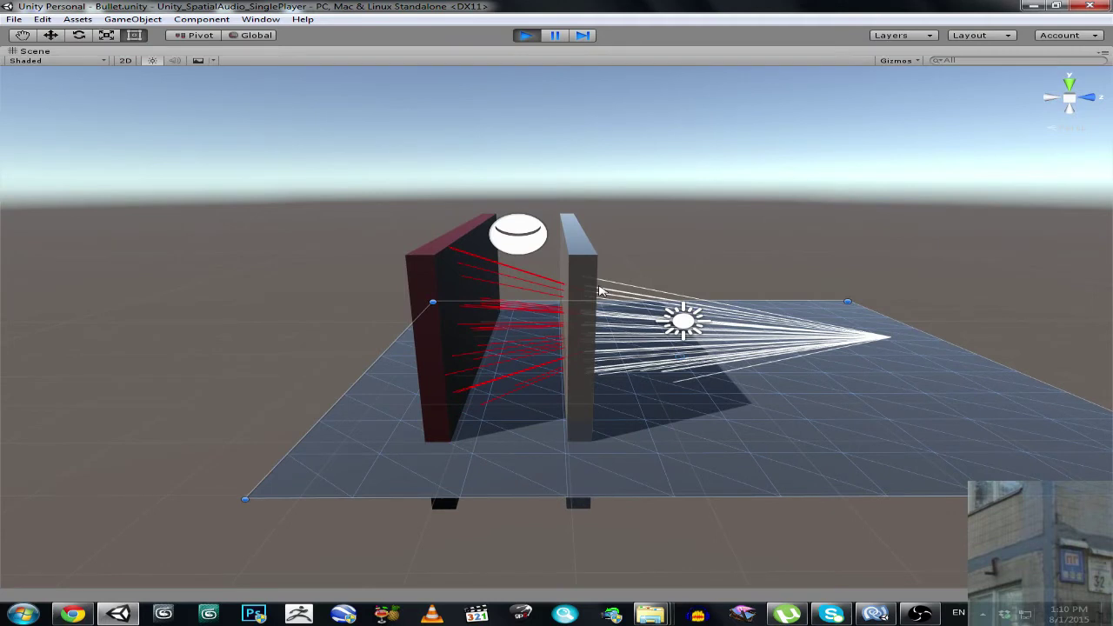
{"action": "mouse_move", "coordinate": [600, 288]}
{"action": "right_mouse_down"}
{"action": "mouse_move", "coordinate": [577, 299]}
{"action": "mouse_move", "coordinate": [691, 308]}
{"action": "mouse_move", "coordinate": [606, 308]}
{"action": "right_mouse_up"}
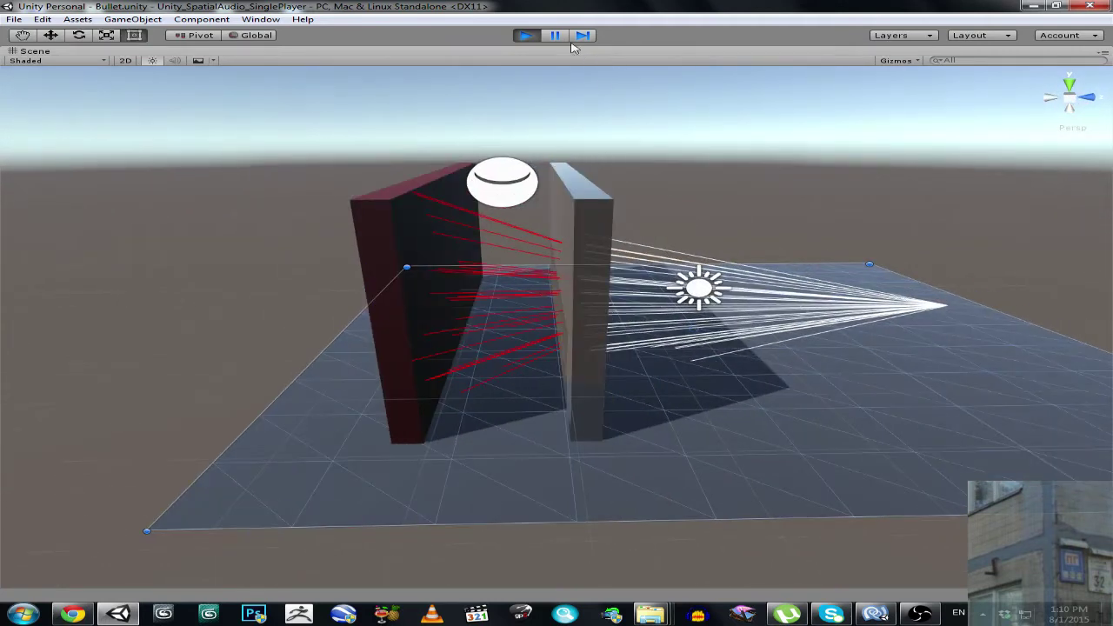
{"action": "left_click", "coordinate": [527, 36]}
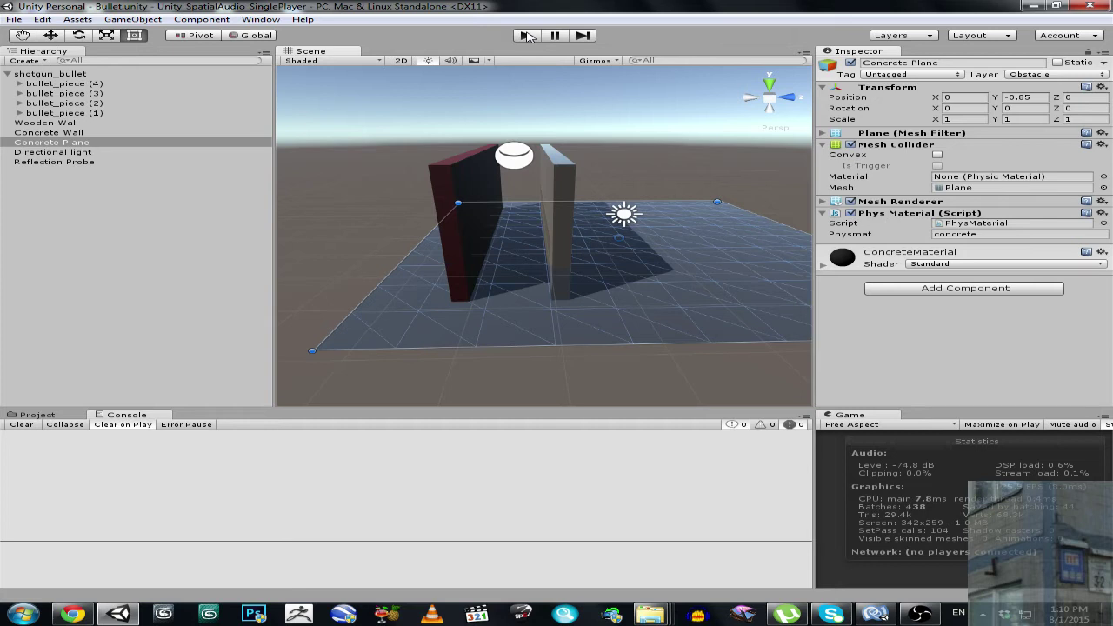
{"action": "left_click", "coordinate": [862, 597]}
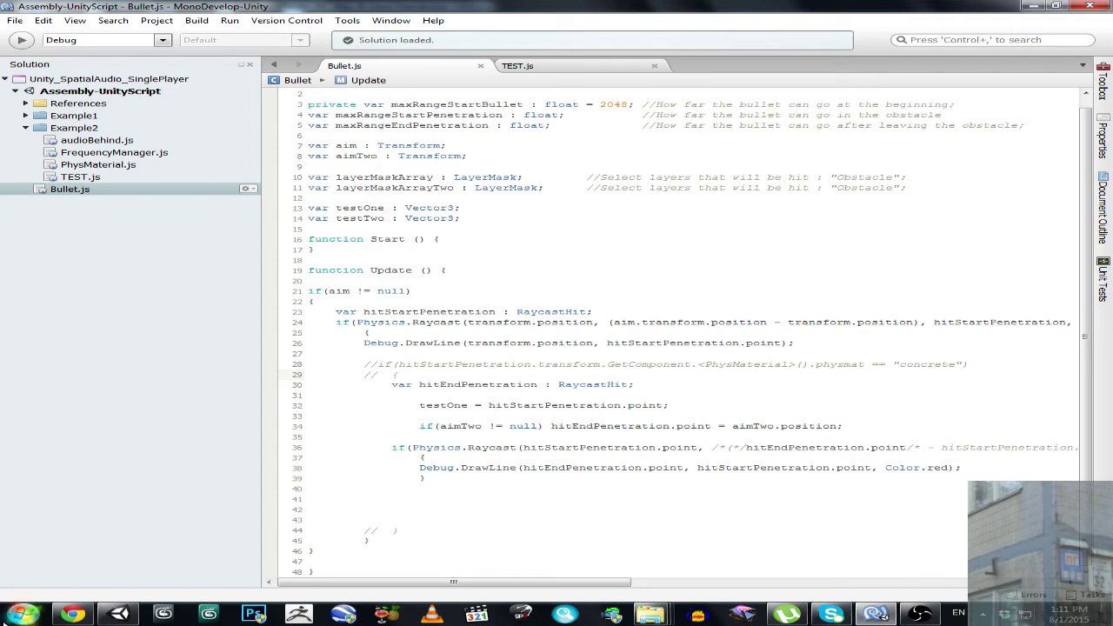
- Open Paint with a blank canvas for a sketch of the ray logic
{"action": "left_click", "coordinate": [22, 614]}
{"action": "left_click", "coordinate": [99, 271]}
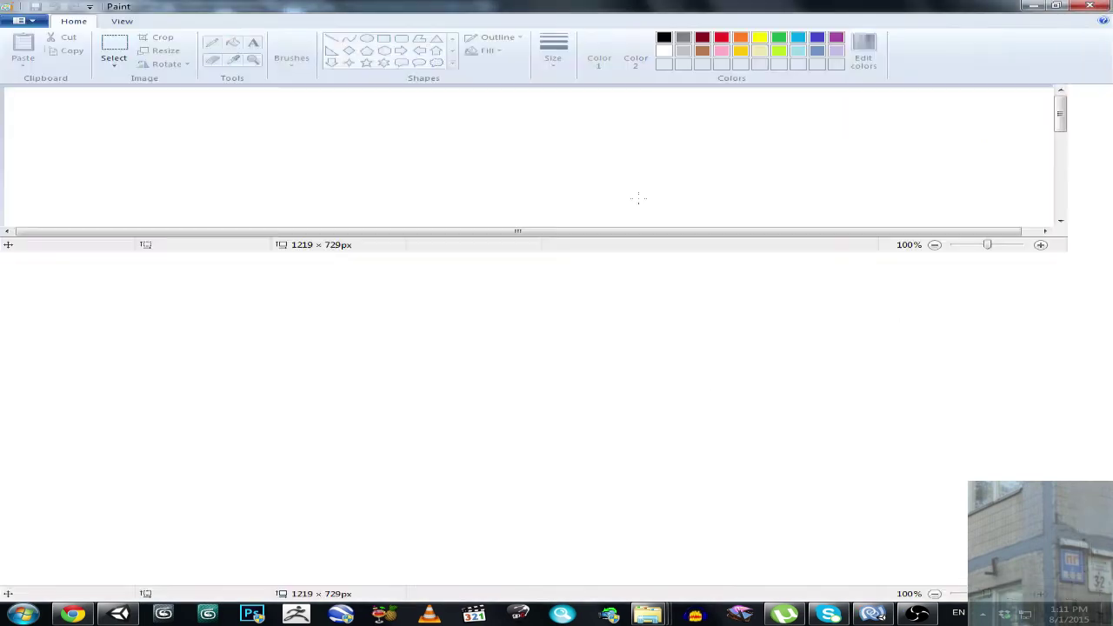
{"action": "left_click", "coordinate": [1038, 9]}
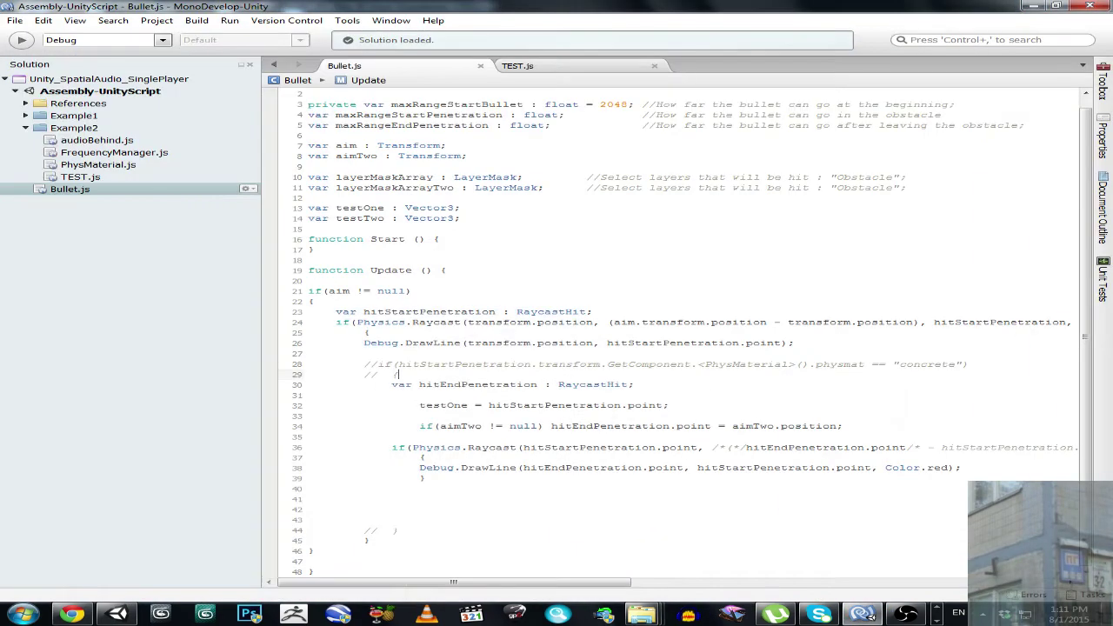
{"action": "mouse_move", "coordinate": [537, 585]}
{"action": "left_mouse_down"}
{"action": "mouse_move", "coordinate": [808, 586]}
{"action": "mouse_move", "coordinate": [454, 583]}
{"action": "mouse_move", "coordinate": [797, 581]}
{"action": "mouse_move", "coordinate": [542, 580]}
{"action": "left_mouse_up"}
{"action": "left_click_drag", "start_coordinate": [458, 582], "coordinate": [445, 595]}
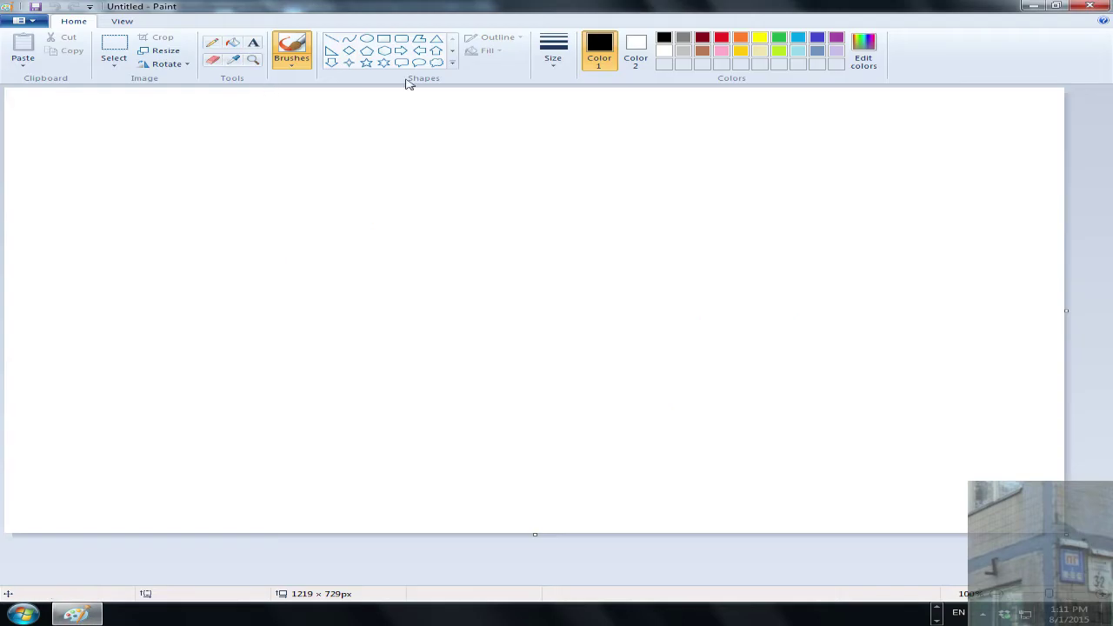
- Draw a gray wall outline and a brown wall outline with a thick brush, the brown one to the left of the gray
{"action": "left_click", "coordinate": [683, 38]}
{"action": "left_click", "coordinate": [555, 51]}
{"action": "left_click", "coordinate": [586, 157]}
{"action": "mouse_move", "coordinate": [656, 470]}
{"action": "left_mouse_down"}
{"action": "mouse_move", "coordinate": [616, 139]}
{"action": "mouse_move", "coordinate": [723, 174]}
{"action": "mouse_move", "coordinate": [722, 427]}
{"action": "left_mouse_up"}
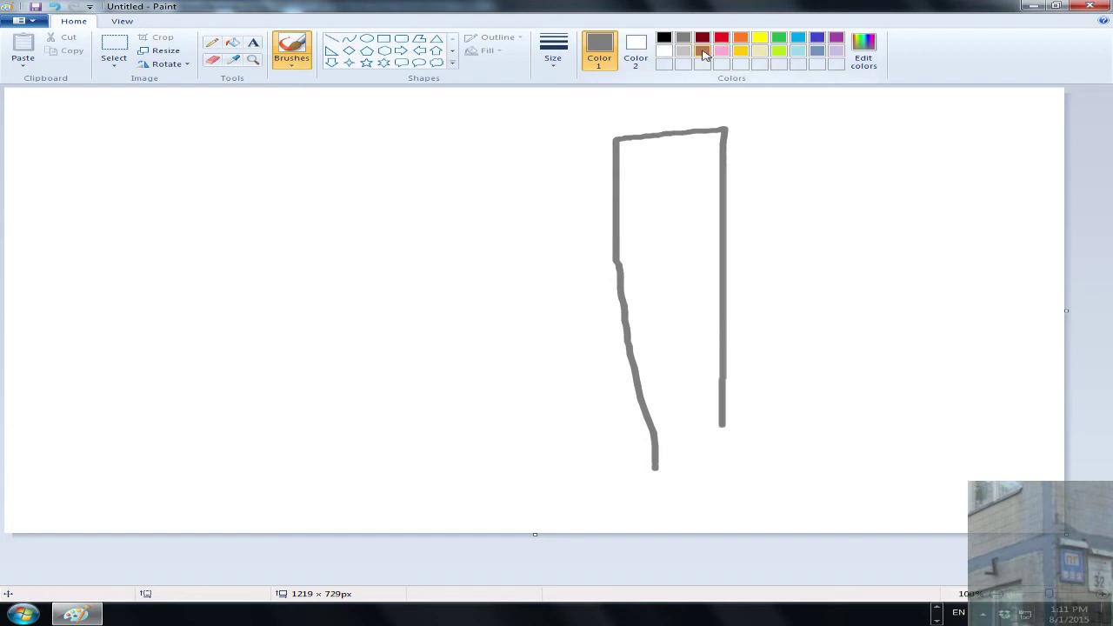
{"action": "left_click", "coordinate": [702, 50]}
{"action": "mouse_move", "coordinate": [204, 493]}
{"action": "left_mouse_down"}
{"action": "mouse_move", "coordinate": [201, 169]}
{"action": "mouse_move", "coordinate": [319, 401]}
{"action": "mouse_move", "coordinate": [317, 459]}
{"action": "left_mouse_up"}
- Draw a small lavender bullet origin to the right of the gray wall
{"action": "left_click", "coordinate": [721, 38]}
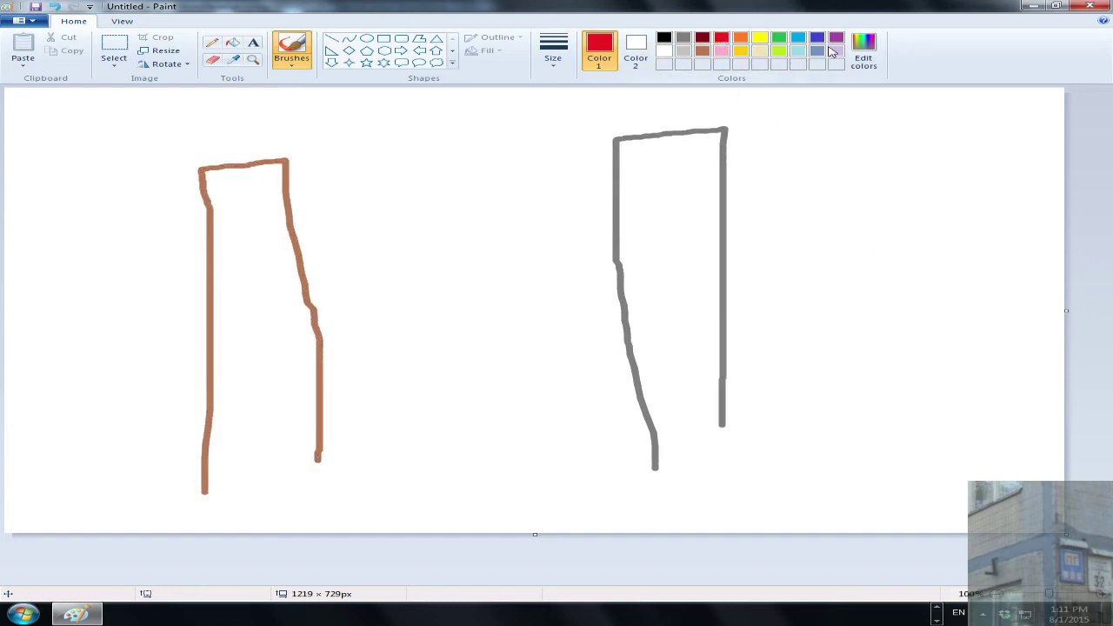
{"action": "left_click", "coordinate": [836, 50]}
{"action": "left_click_drag", "start_coordinate": [1016, 247], "coordinate": [1009, 255]}
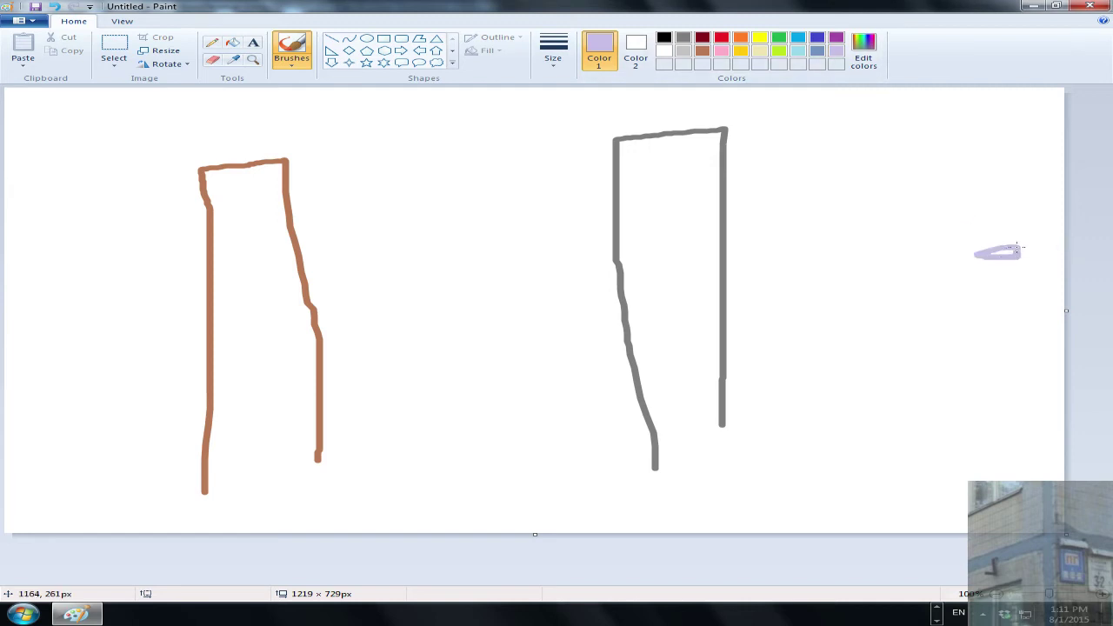
- Draw four yellow rays fanning from the lavender origin toward the gray wall, redoing the first one
{"action": "left_click", "coordinate": [741, 50]}
{"action": "left_click_drag", "start_coordinate": [976, 245], "coordinate": [771, 176]}
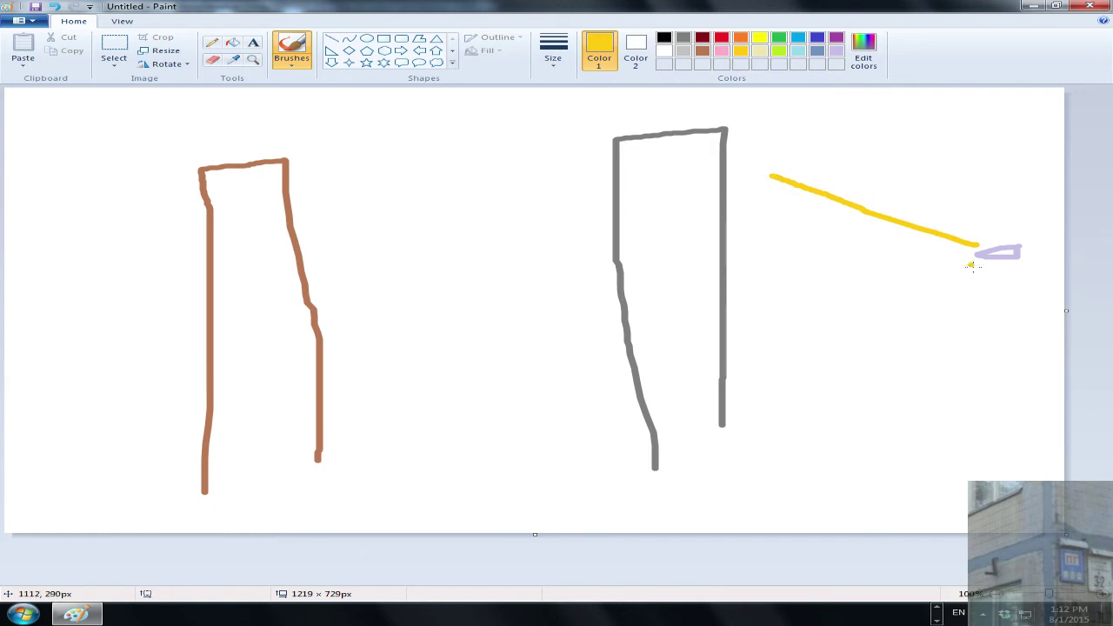
{"action": "key", "text": "ctrl+z"}
{"action": "left_click_drag", "start_coordinate": [972, 248], "coordinate": [761, 178]}
{"action": "left_click_drag", "start_coordinate": [960, 258], "coordinate": [753, 258]}
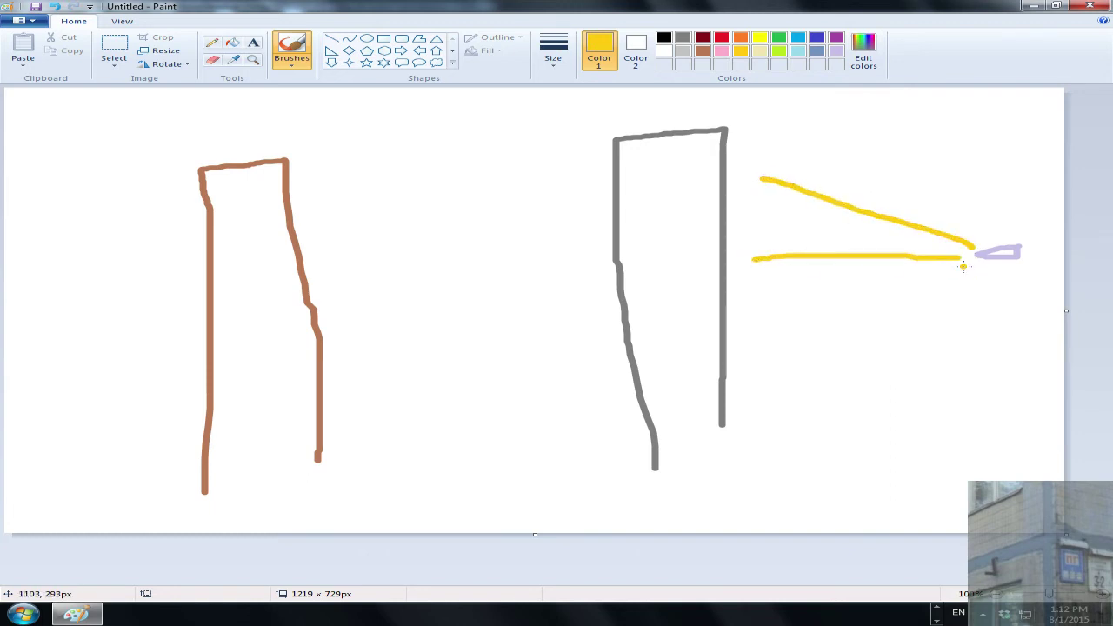
{"action": "mouse_move", "coordinate": [965, 267]}
{"action": "left_mouse_down"}
{"action": "mouse_move", "coordinate": [742, 324]}
{"action": "mouse_move", "coordinate": [919, 300]}
{"action": "mouse_move", "coordinate": [750, 372]}
{"action": "left_mouse_up"}
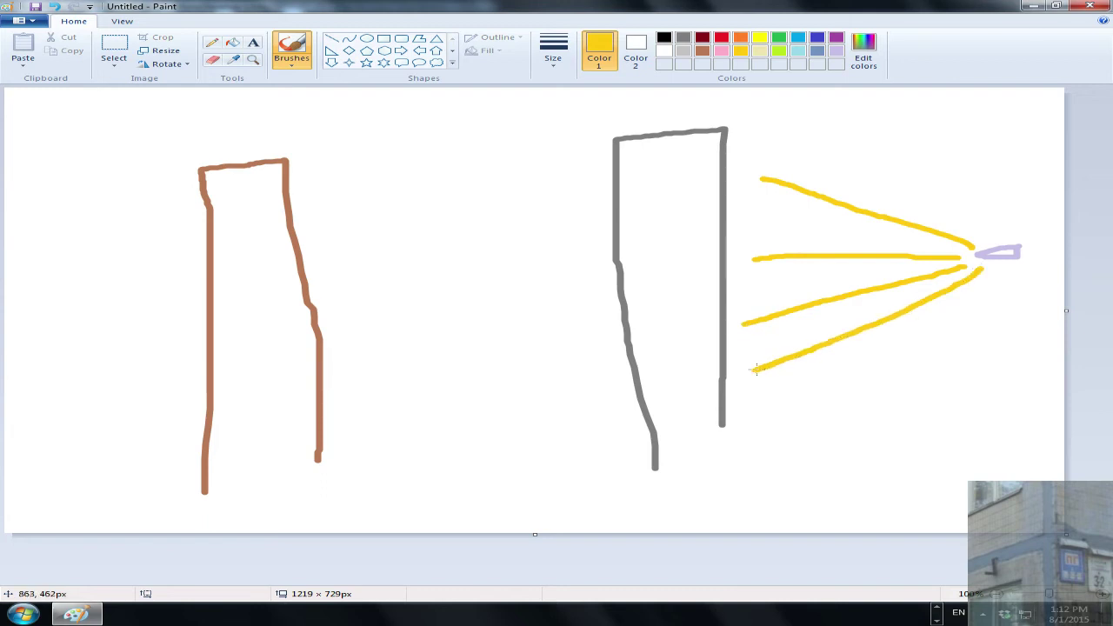
- Mark four red hit points on the gray wall and draw red arrows through the wall from the upper three
{"action": "left_click", "coordinate": [722, 38]}
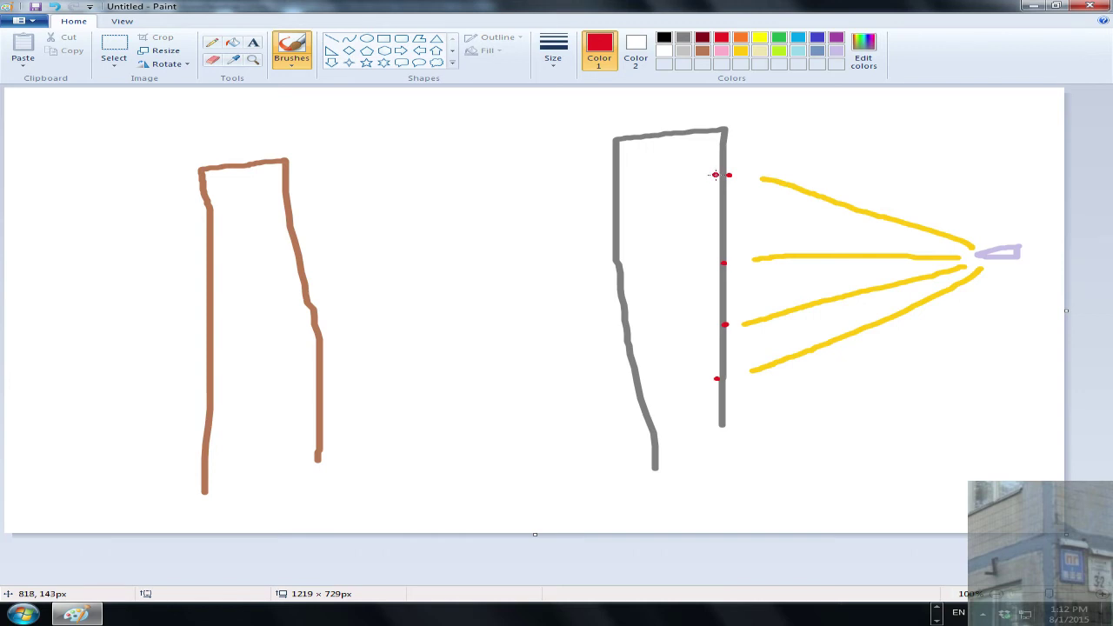
{"action": "mouse_move", "coordinate": [714, 175]}
{"action": "left_mouse_down"}
{"action": "mouse_move", "coordinate": [431, 194]}
{"action": "mouse_move", "coordinate": [447, 187]}
{"action": "mouse_move", "coordinate": [452, 205]}
{"action": "left_mouse_up"}
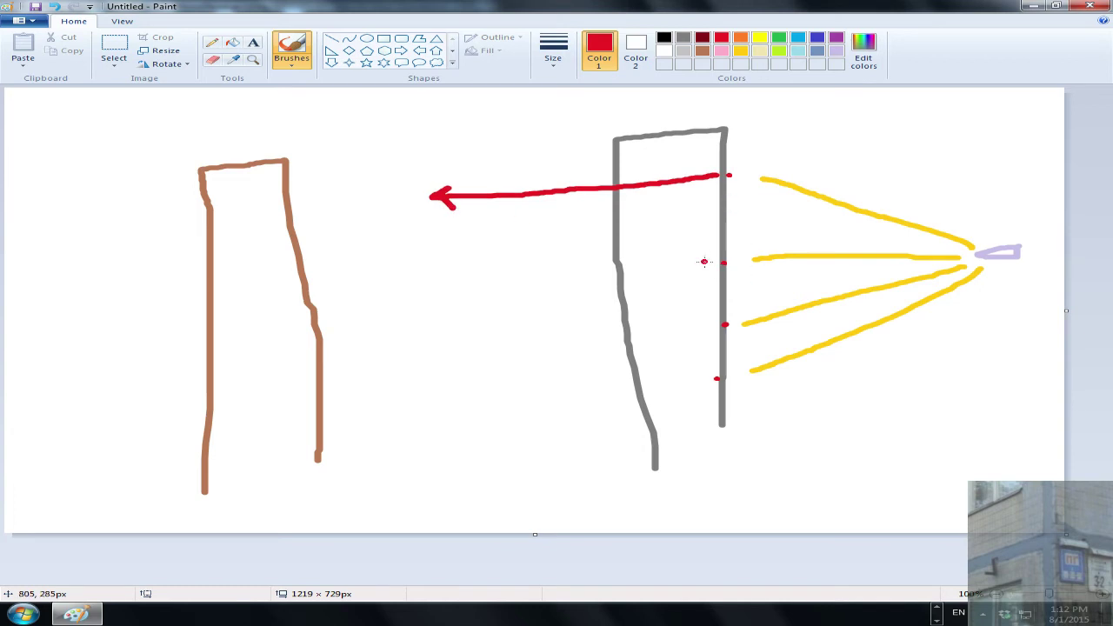
{"action": "mouse_move", "coordinate": [705, 261]}
{"action": "left_mouse_down"}
{"action": "mouse_move", "coordinate": [447, 270]}
{"action": "mouse_move", "coordinate": [469, 261]}
{"action": "mouse_move", "coordinate": [474, 281]}
{"action": "left_mouse_up"}
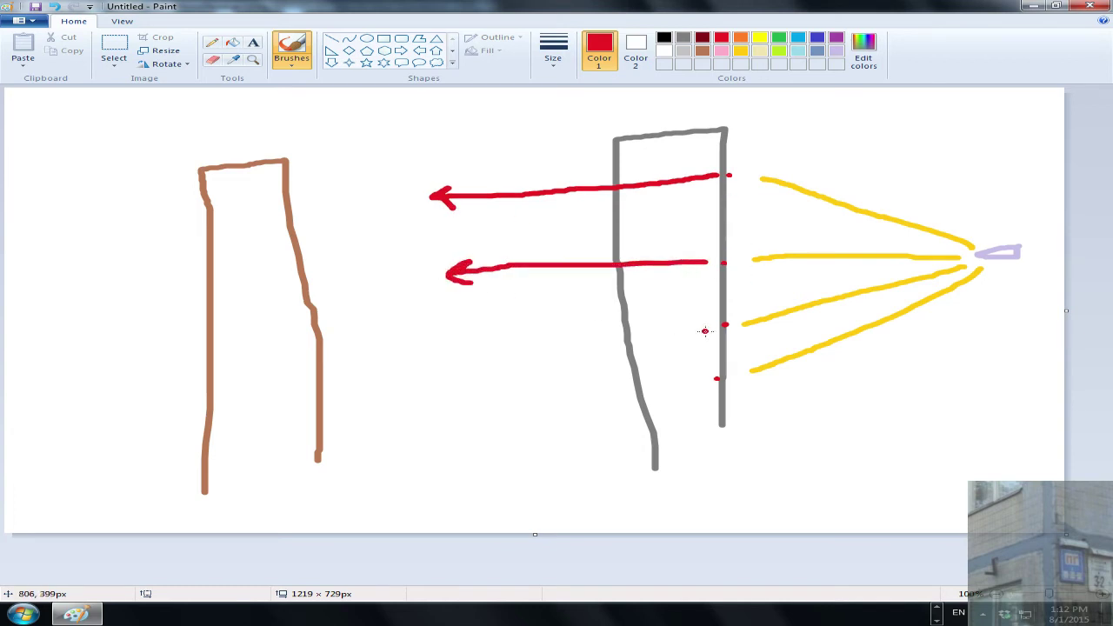
{"action": "mouse_move", "coordinate": [708, 332]}
{"action": "left_mouse_down"}
{"action": "mouse_move", "coordinate": [474, 335]}
{"action": "mouse_move", "coordinate": [492, 329]}
{"action": "mouse_move", "coordinate": [494, 341]}
{"action": "left_mouse_up"}
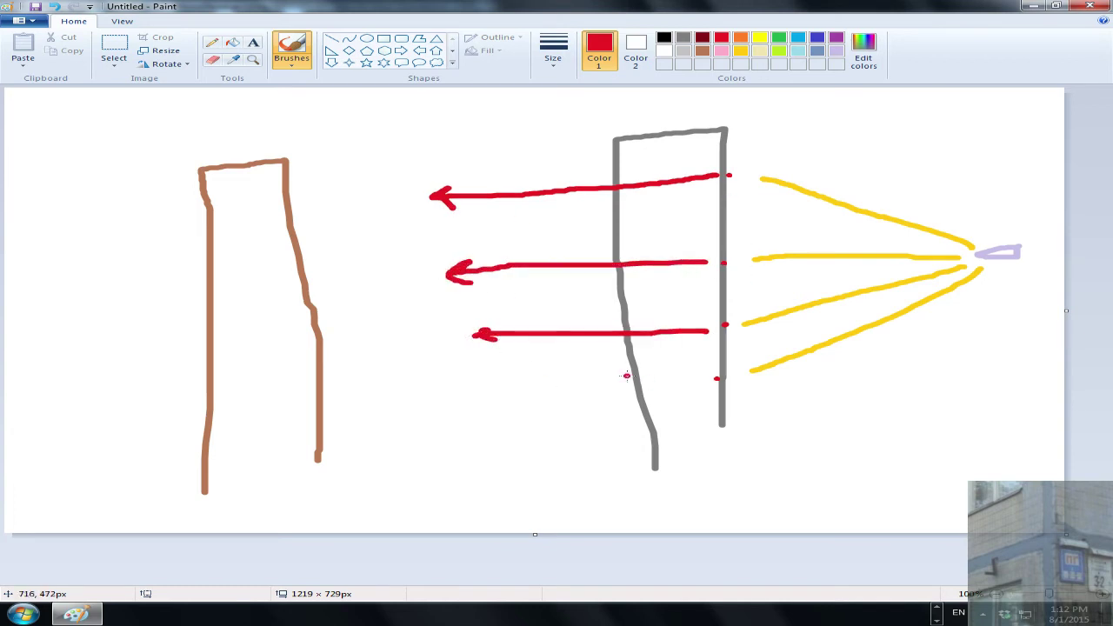
- Draw a second lavender bullet origin left of the brown wall with four orange rays fanning toward the wall
{"action": "left_click", "coordinate": [836, 50]}
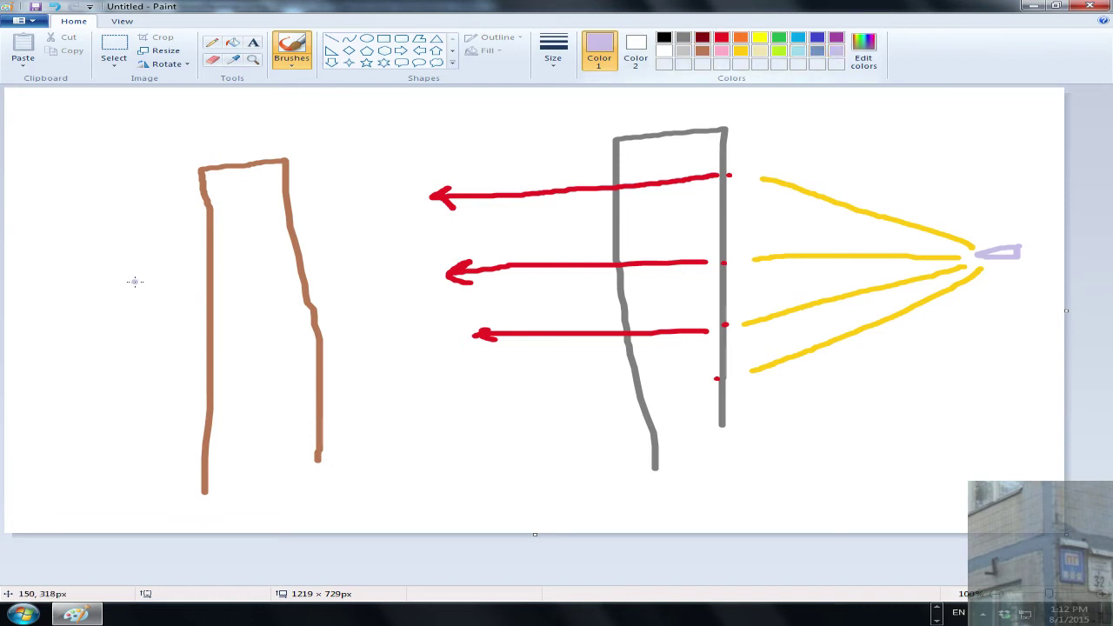
{"action": "mouse_move", "coordinate": [71, 306]}
{"action": "left_mouse_down"}
{"action": "mouse_move", "coordinate": [91, 303]}
{"action": "mouse_move", "coordinate": [51, 303]}
{"action": "left_mouse_up"}
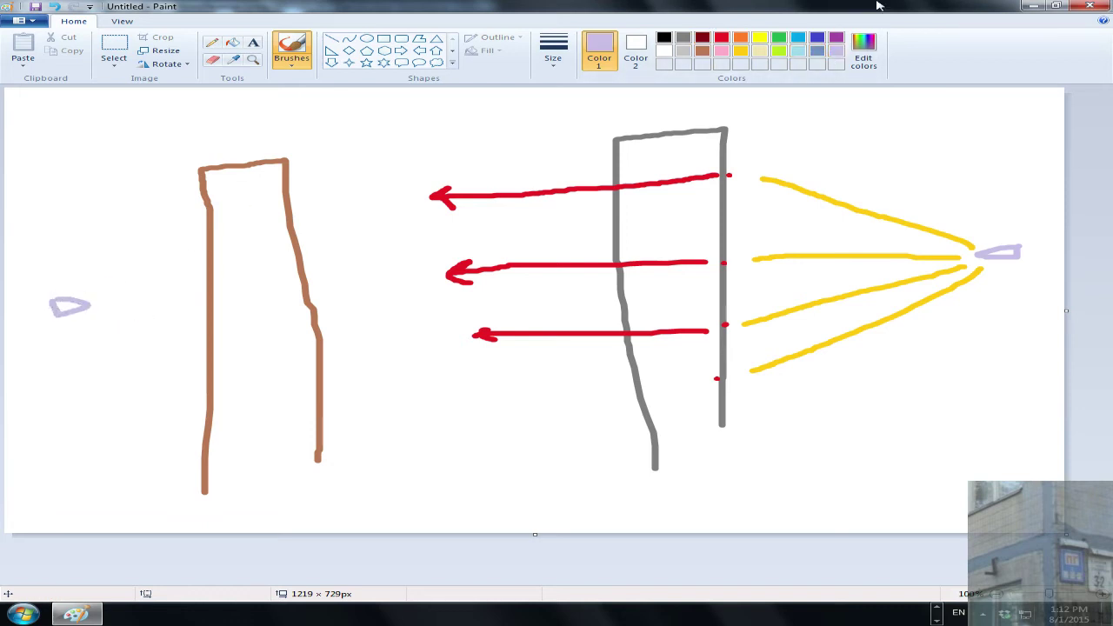
{"action": "left_click", "coordinate": [741, 38]}
{"action": "left_click_drag", "start_coordinate": [67, 288], "coordinate": [165, 212]}
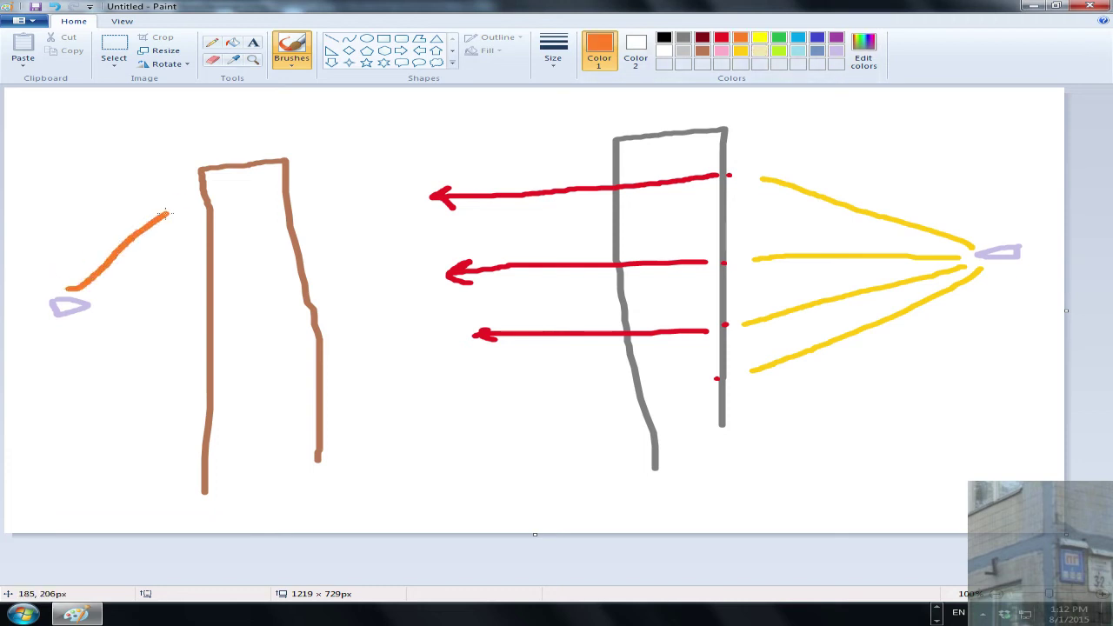
{"action": "left_click_drag", "start_coordinate": [93, 300], "coordinate": [185, 273]}
{"action": "mouse_move", "coordinate": [97, 314]}
{"action": "left_mouse_down"}
{"action": "mouse_move", "coordinate": [181, 339]}
{"action": "mouse_move", "coordinate": [124, 344]}
{"action": "left_mouse_up"}
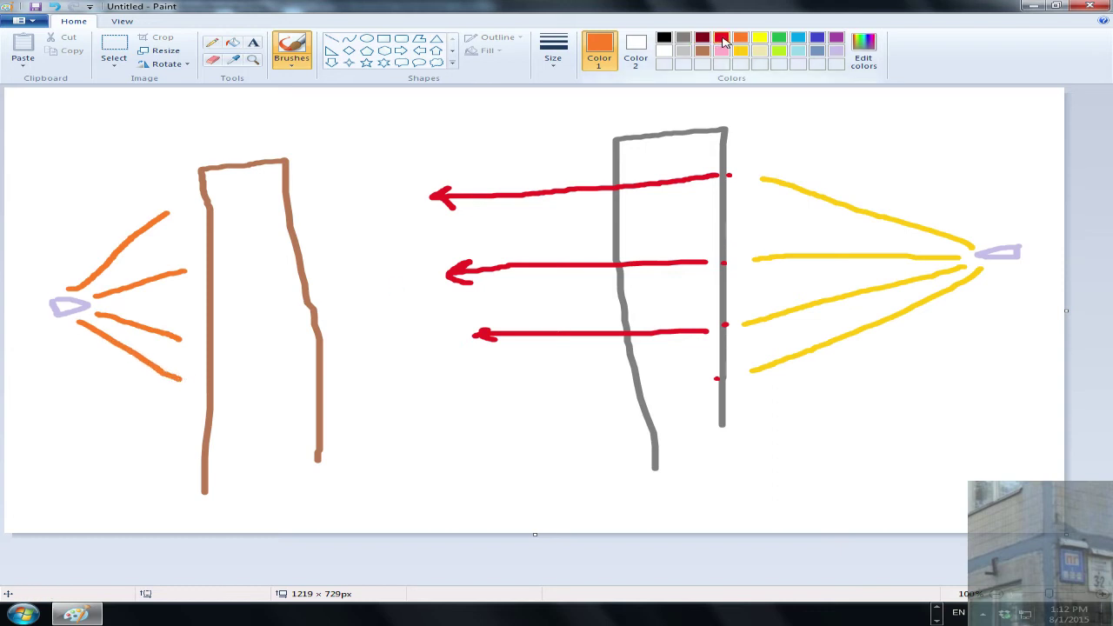
- Mark four red hit points on the brown wall's outer edge, and try a long red arrow from the upper one through both walls
{"action": "left_click", "coordinate": [722, 39]}
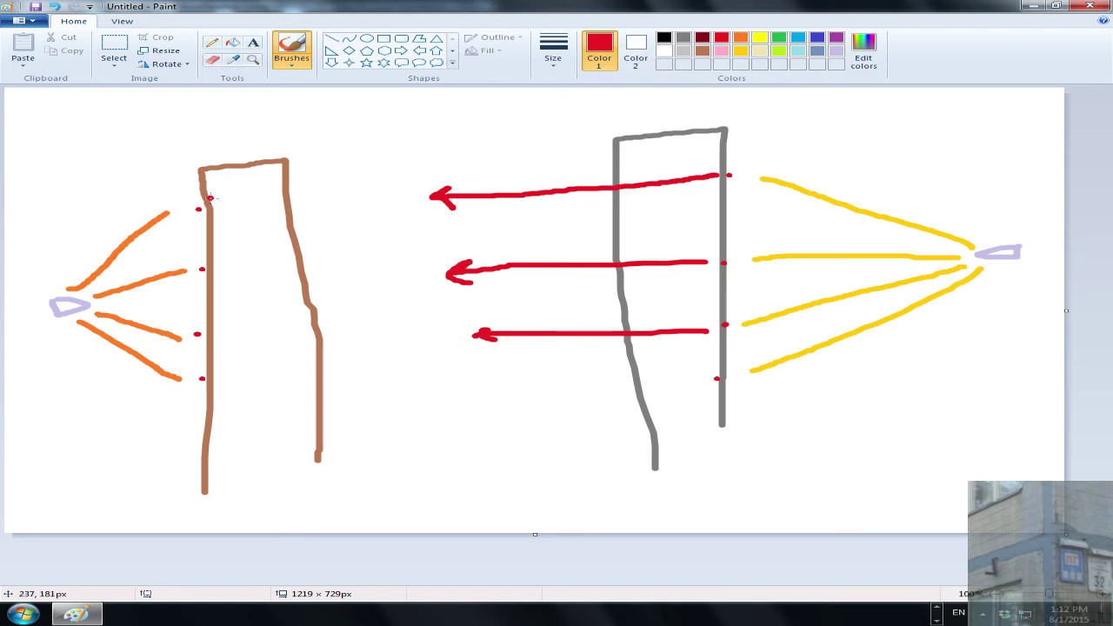
{"action": "mouse_move", "coordinate": [207, 199]}
{"action": "left_mouse_down"}
{"action": "mouse_move", "coordinate": [976, 224]}
{"action": "mouse_move", "coordinate": [896, 237]}
{"action": "mouse_move", "coordinate": [953, 227]}
{"action": "left_mouse_up"}
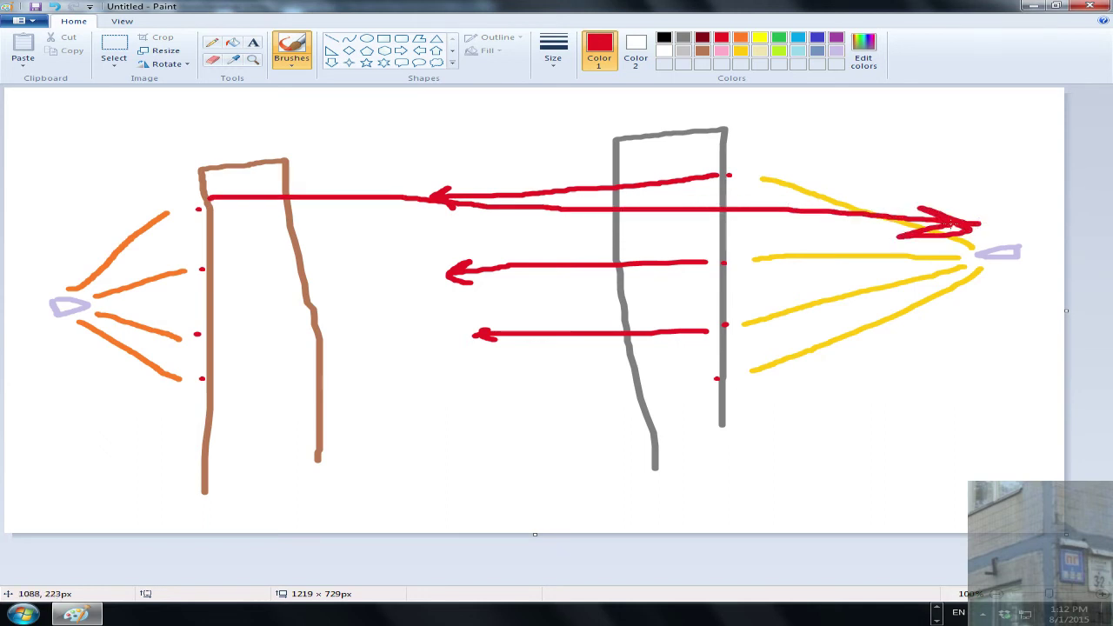
{"action": "key", "text": "ctrl+z"}
{"action": "left_click_drag", "start_coordinate": [226, 207], "coordinate": [1063, 185]}
{"action": "key", "text": "ctrl+z"}
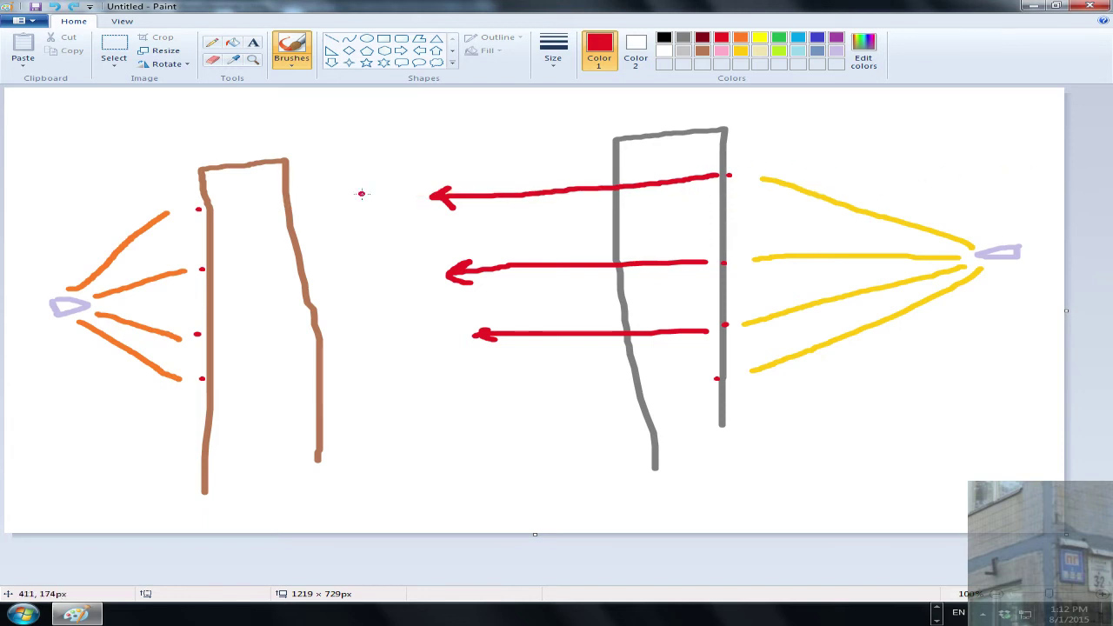
- Delete the three red arrow ends in the gap between the brown and gray walls
{"action": "left_click", "coordinate": [114, 48]}
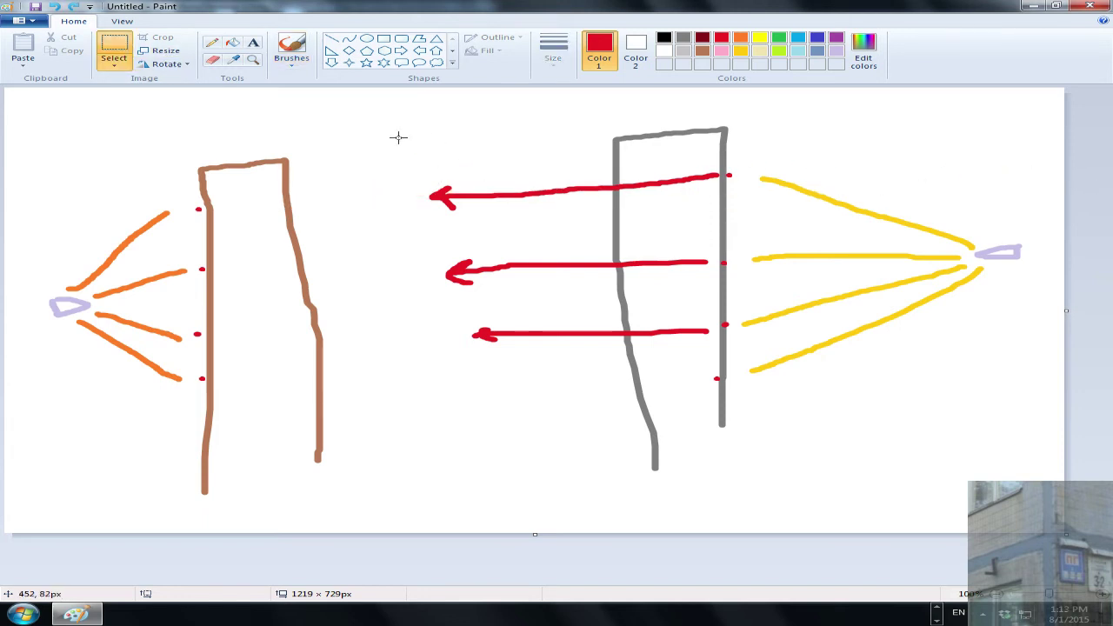
{"action": "left_click_drag", "start_coordinate": [398, 137], "coordinate": [607, 390]}
{"action": "key", "text": "Delete"}
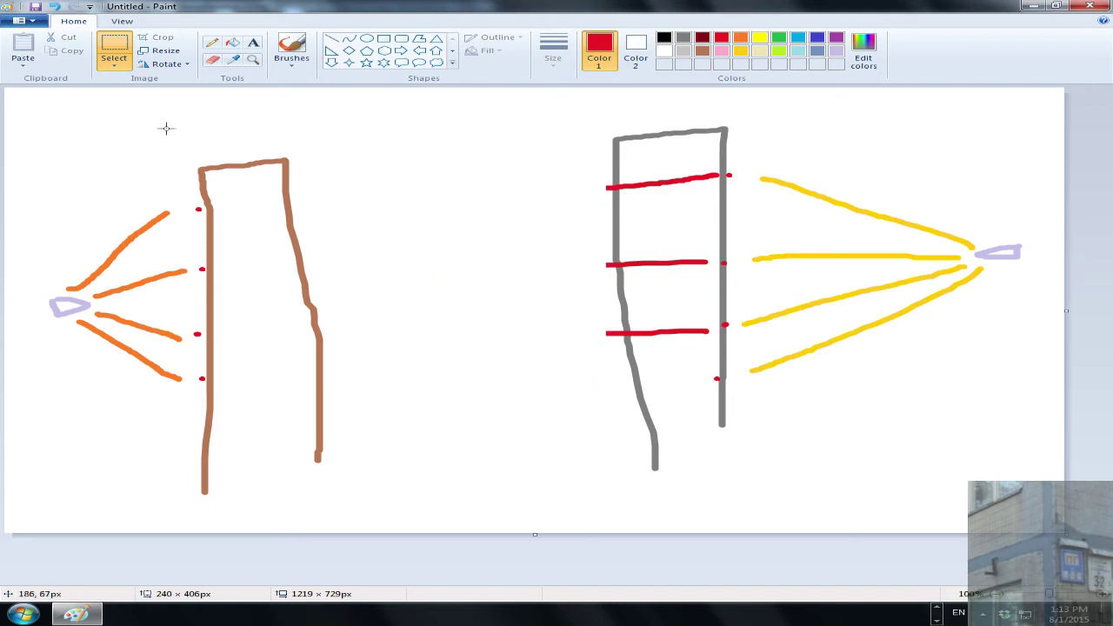
- Brush four red lines from the brown wall's hit points to the gray wall, and mark four red points on the gray wall's inner edge
{"action": "left_click", "coordinate": [291, 47]}
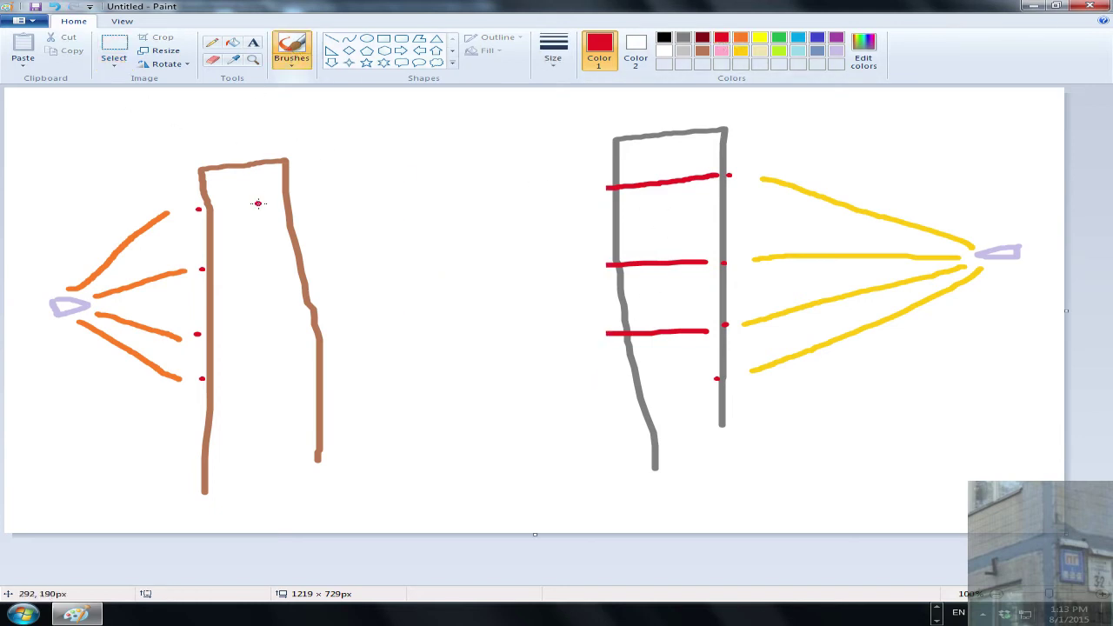
{"action": "left_click_drag", "start_coordinate": [215, 206], "coordinate": [584, 202]}
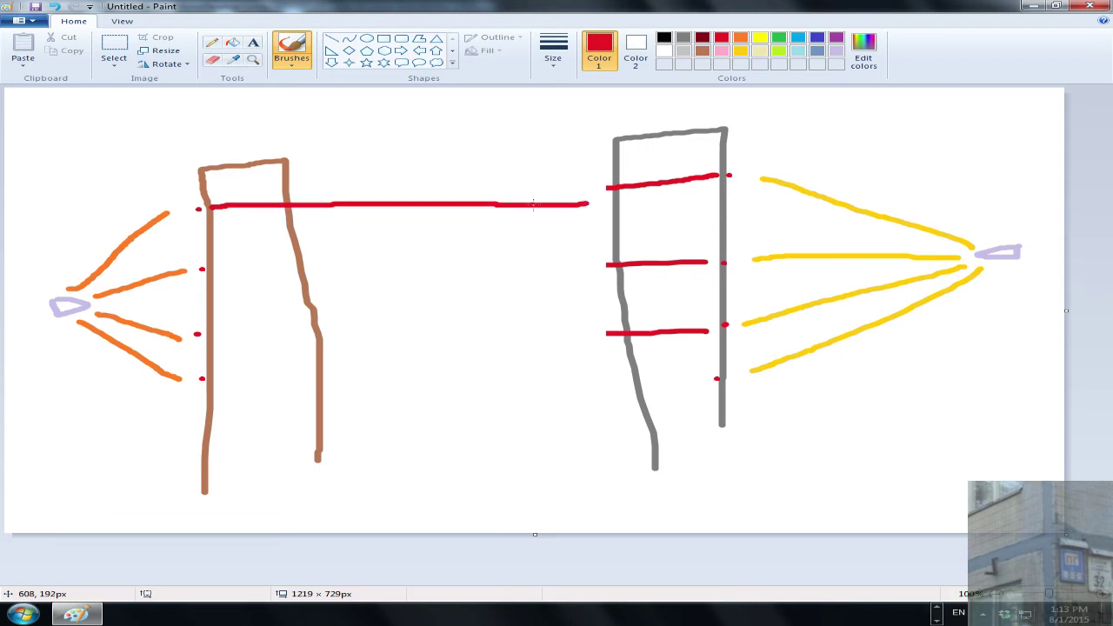
{"action": "key", "text": "ctrl+z"}
{"action": "left_click_drag", "start_coordinate": [223, 205], "coordinate": [609, 184]}
{"action": "left_click_drag", "start_coordinate": [217, 269], "coordinate": [607, 262]}
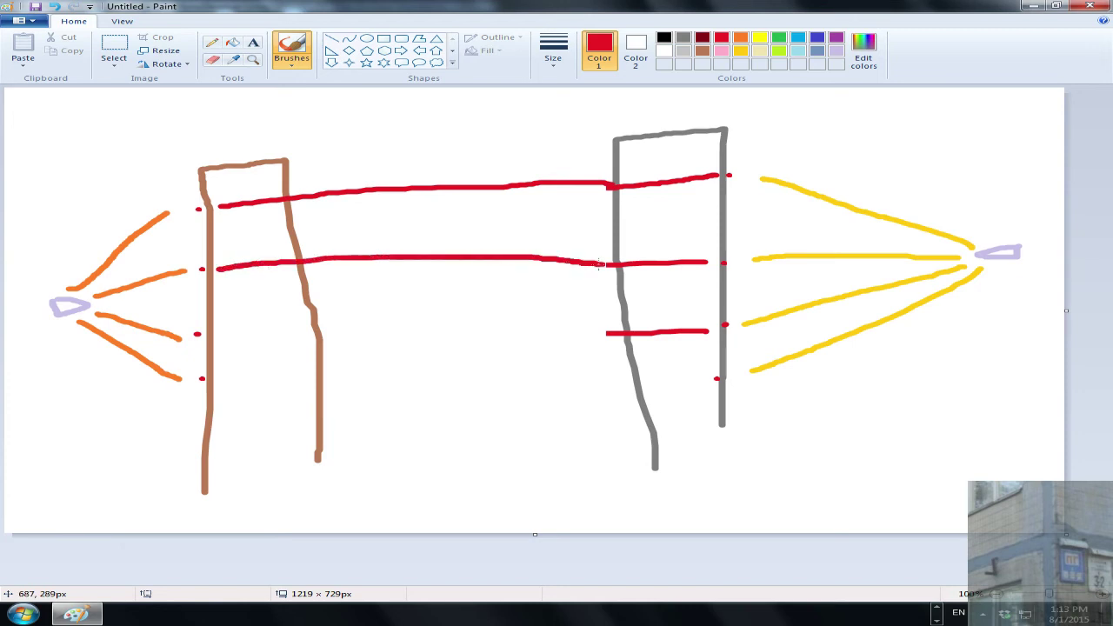
{"action": "left_click_drag", "start_coordinate": [228, 336], "coordinate": [621, 332]}
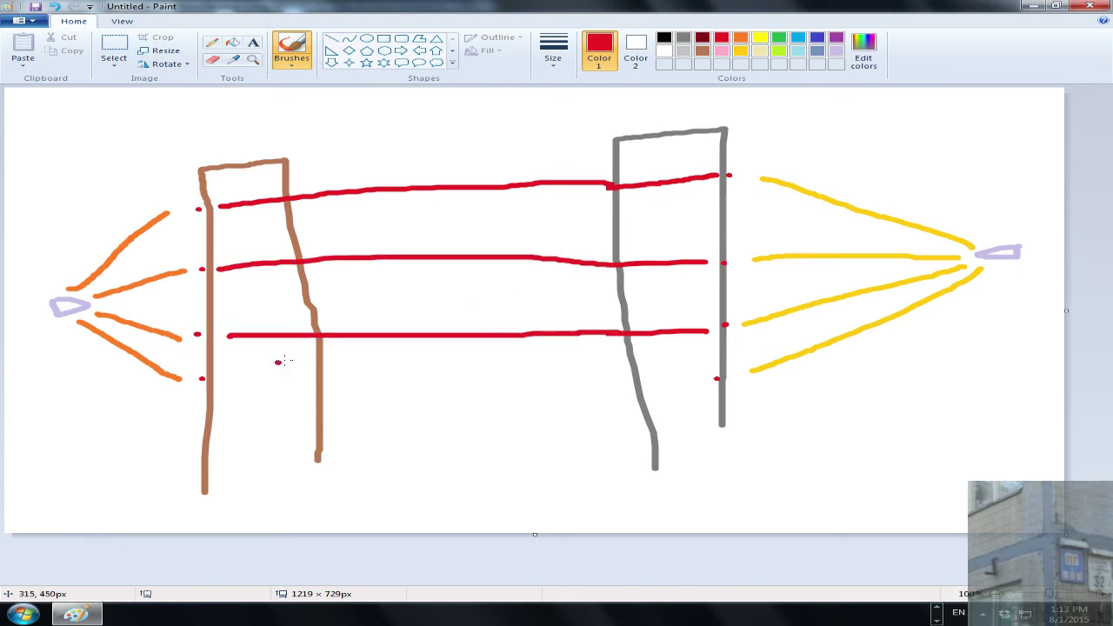
{"action": "left_click_drag", "start_coordinate": [257, 380], "coordinate": [620, 402]}
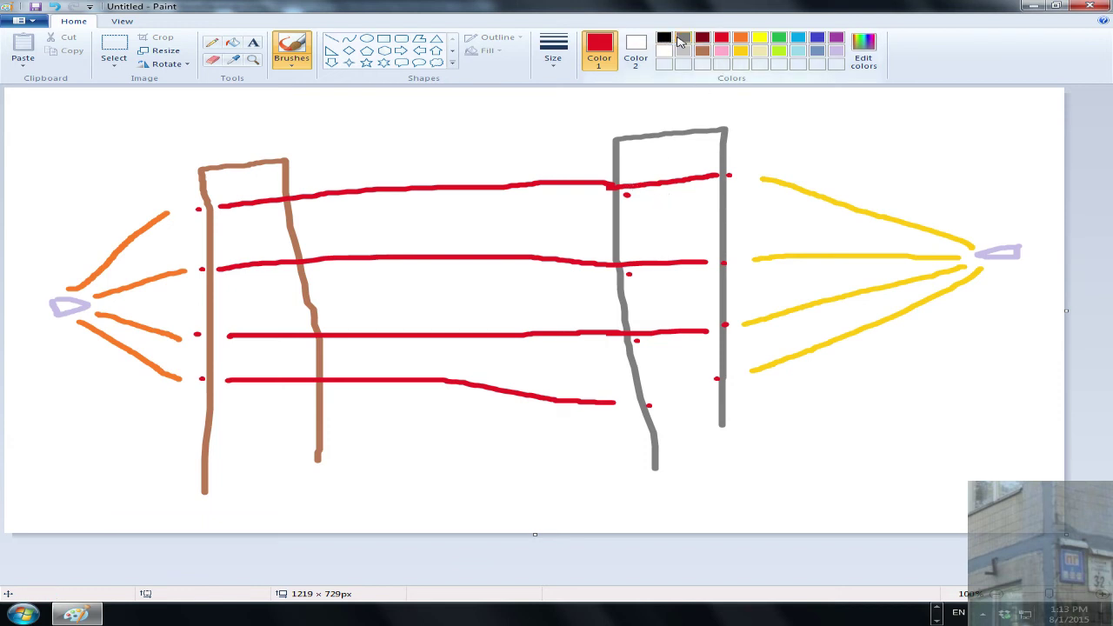
- Delete the three red line segments inside the gray wall, keeping the hit points on its edges
{"action": "left_click", "coordinate": [682, 39]}
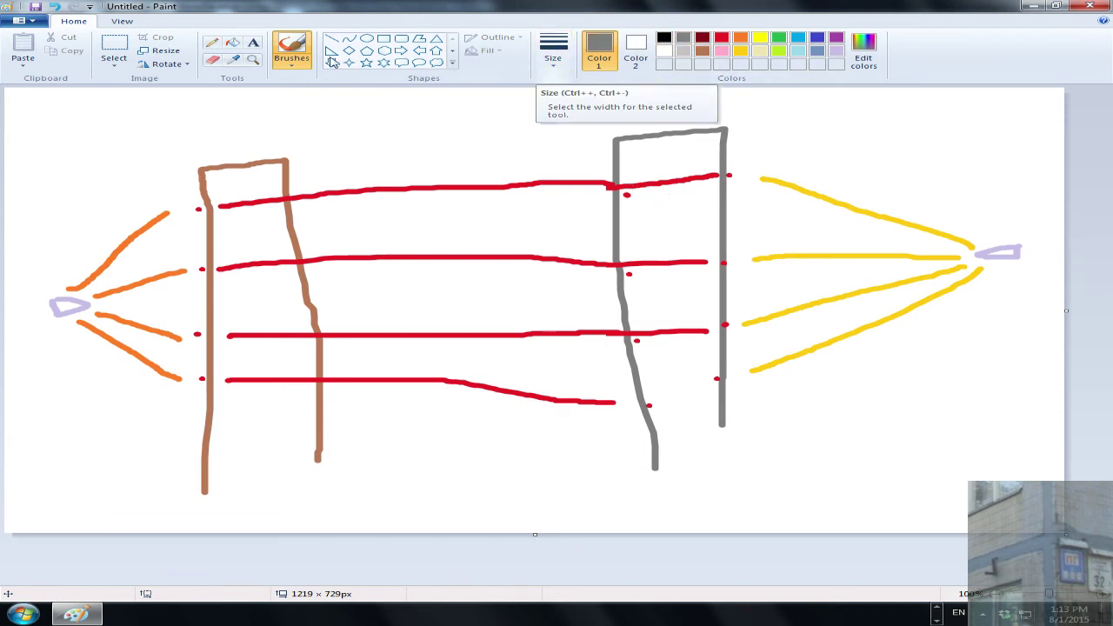
{"action": "left_click", "coordinate": [114, 45]}
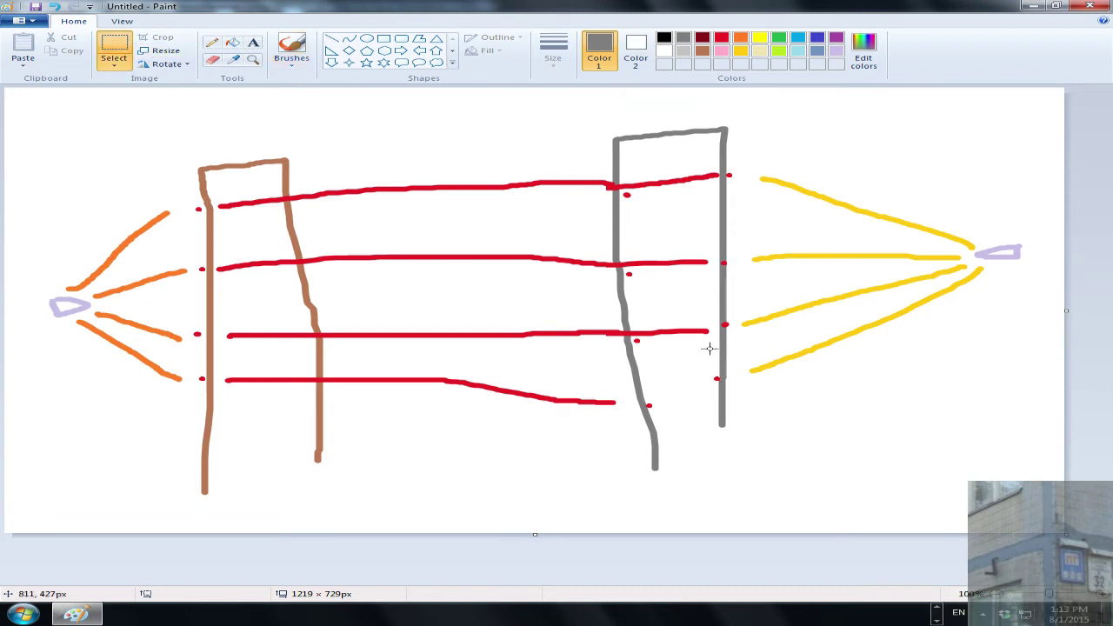
{"action": "left_click_drag", "start_coordinate": [710, 348], "coordinate": [643, 308]}
{"action": "key", "text": "Delete"}
{"action": "left_click_drag", "start_coordinate": [710, 301], "coordinate": [638, 241]}
{"action": "key", "text": "Delete"}
{"action": "left_click_drag", "start_coordinate": [640, 165], "coordinate": [719, 217]}
{"action": "key", "text": "Delete"}
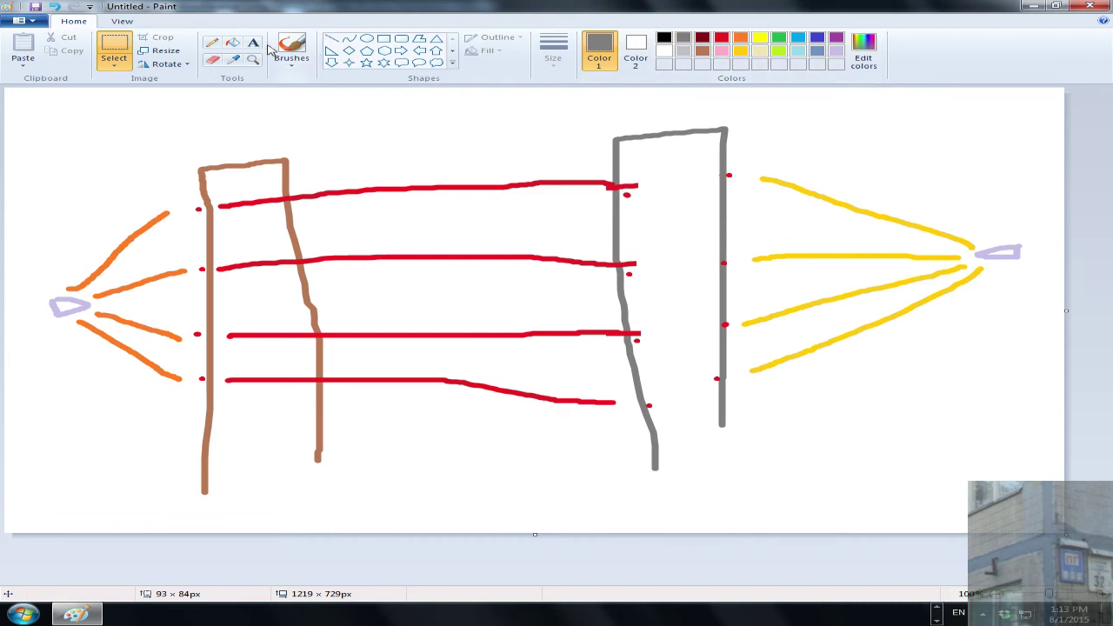
- Draw an indigo bullet with the thickest brush, adding a straight ray to the brown wall and a hit point at its end
{"action": "left_click", "coordinate": [740, 39]}
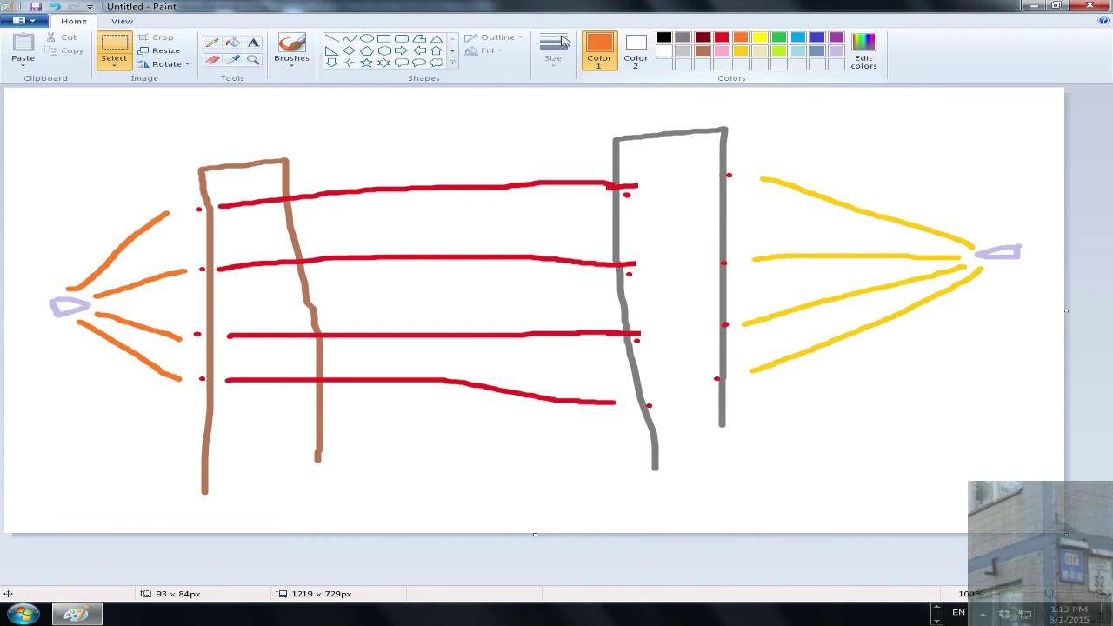
{"action": "left_click", "coordinate": [291, 48]}
{"action": "left_click", "coordinate": [555, 49]}
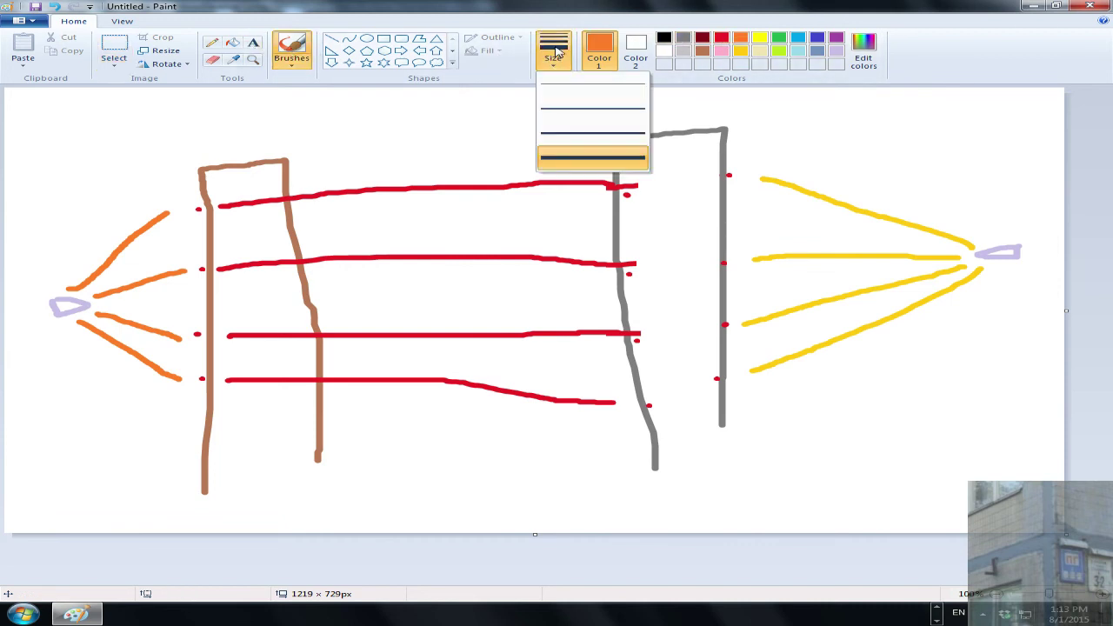
{"action": "left_click", "coordinate": [578, 157]}
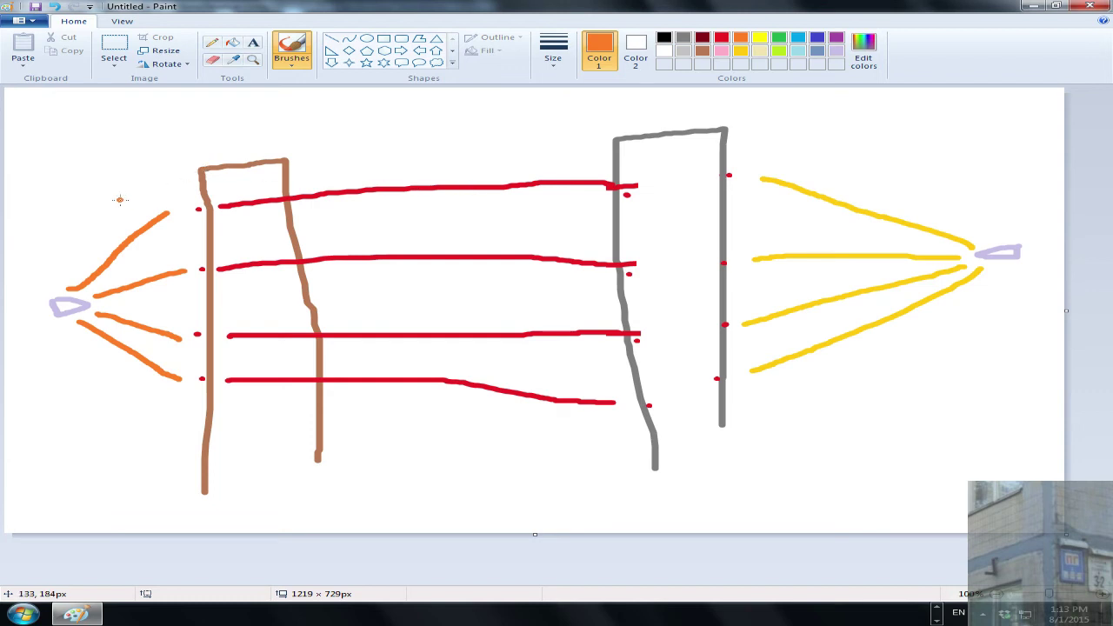
{"action": "left_click", "coordinate": [817, 39]}
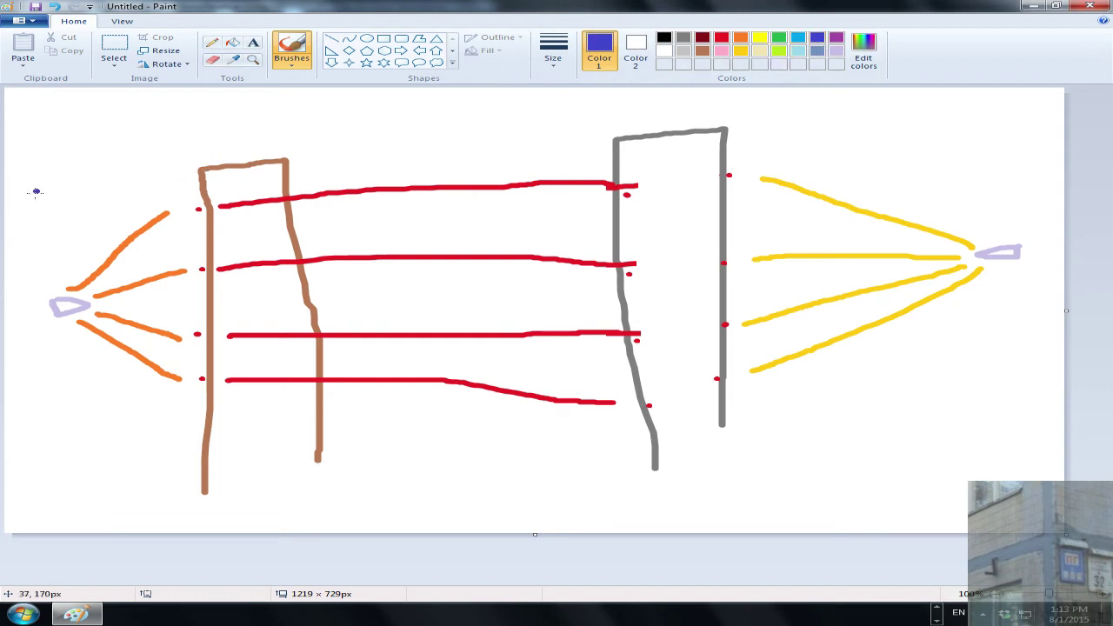
{"action": "mouse_move", "coordinate": [37, 184]}
{"action": "left_mouse_down"}
{"action": "mouse_move", "coordinate": [37, 203]}
{"action": "mouse_move", "coordinate": [77, 186]}
{"action": "mouse_move", "coordinate": [40, 183]}
{"action": "mouse_move", "coordinate": [87, 196]}
{"action": "mouse_move", "coordinate": [185, 192]}
{"action": "left_mouse_up"}
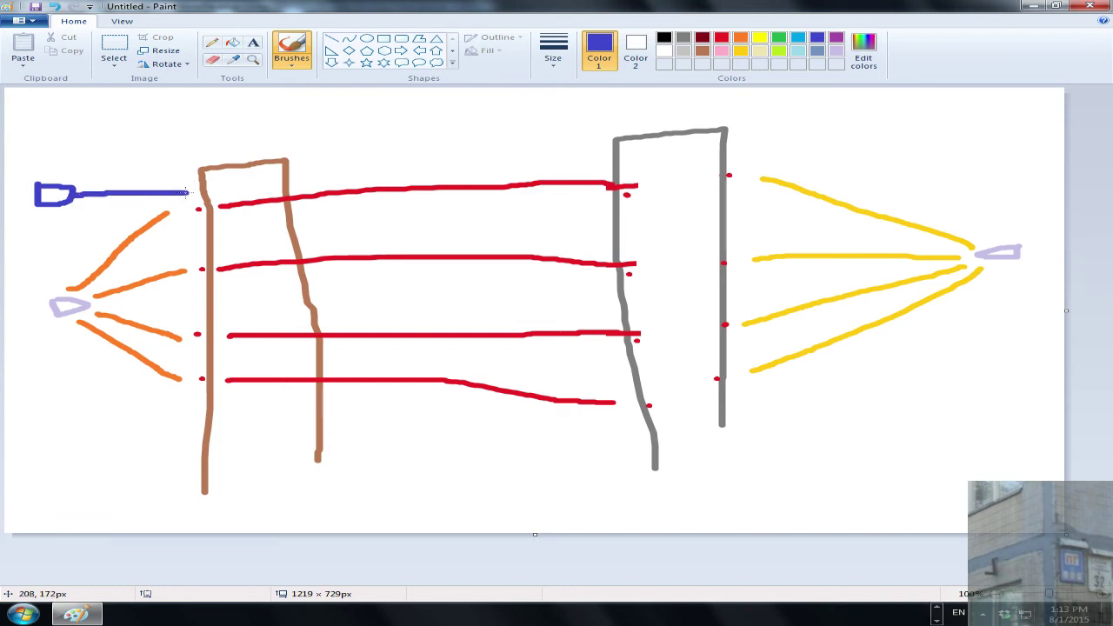
{"action": "left_click", "coordinate": [214, 187]}
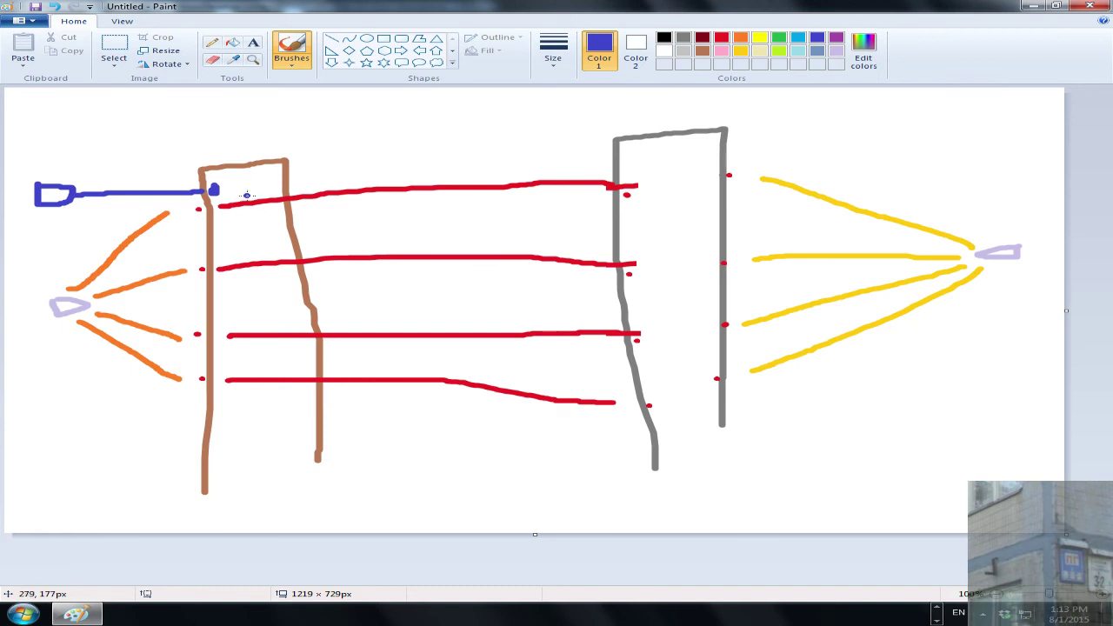
- Undo the short indigo ray, try a long one through both walls, and remove the whole indigo drawing
{"action": "key", "text": "ctrl+z"}
{"action": "key", "text": "ctrl+z"}
{"action": "left_click_drag", "start_coordinate": [77, 196], "coordinate": [880, 189]}
{"action": "key", "text": "ctrl+z"}
{"action": "key", "text": "ctrl+z"}
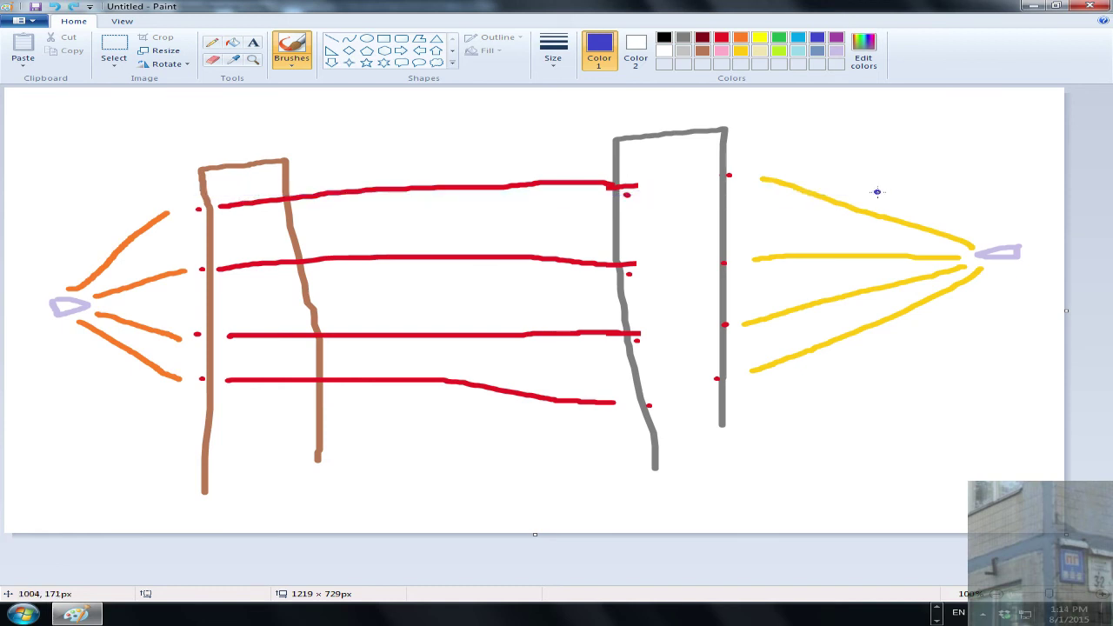
- Close Paint without saving the sketch, bring up Bullet.js in MonoDevelop, and return to the Unity scene
{"action": "left_click", "coordinate": [1089, 7]}
{"action": "left_click", "coordinate": [598, 308]}
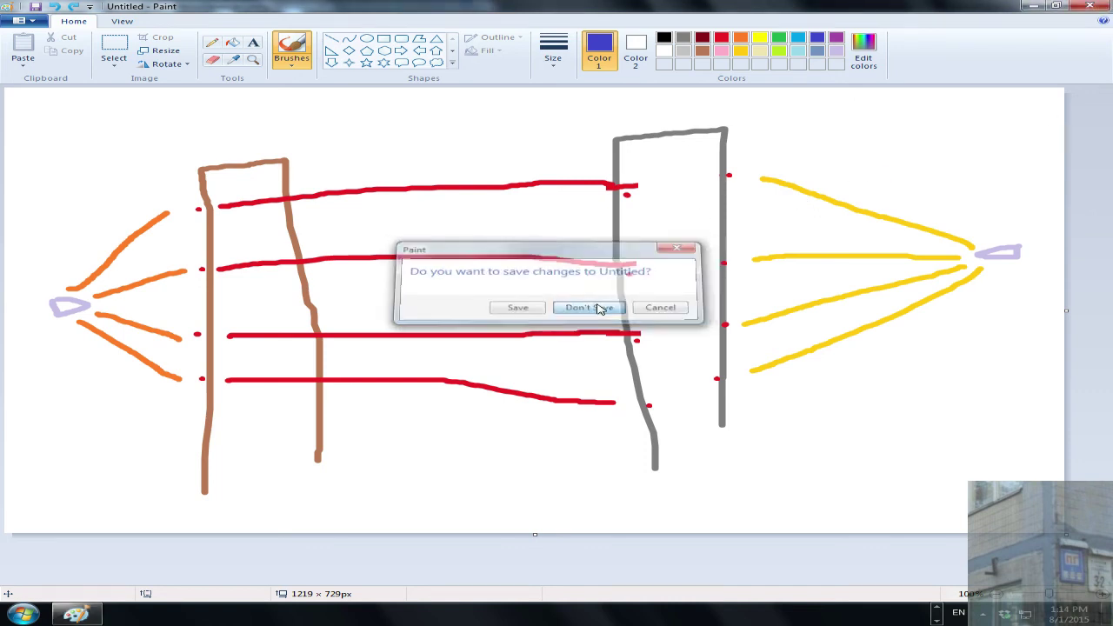
{"action": "left_click", "coordinate": [515, 71]}
{"action": "left_click", "coordinate": [448, 69]}
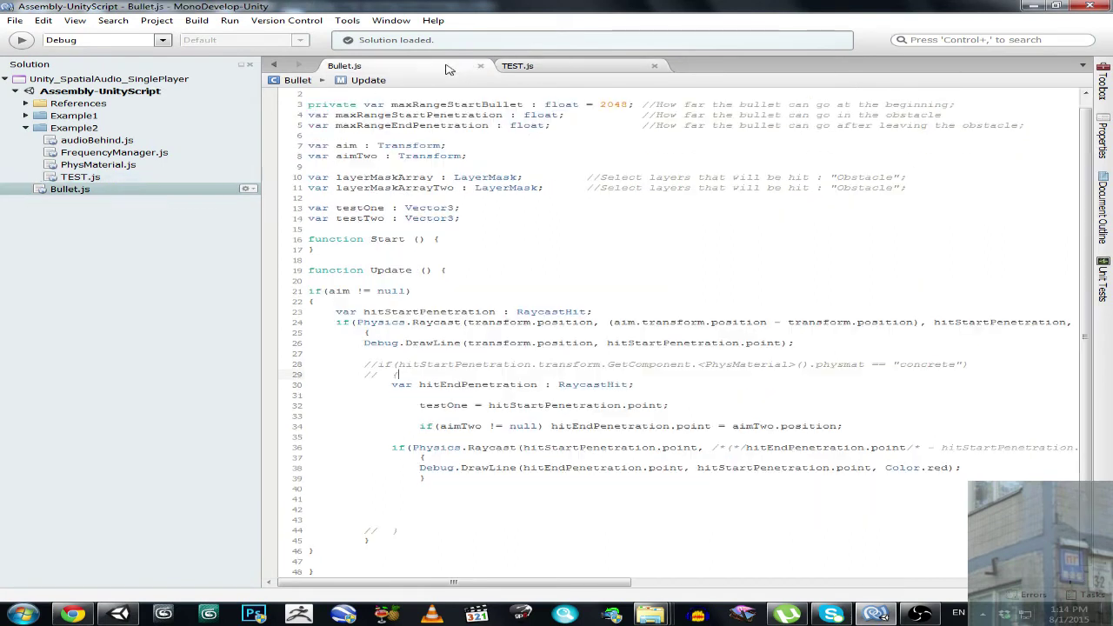
{"action": "left_click", "coordinate": [1034, 6]}
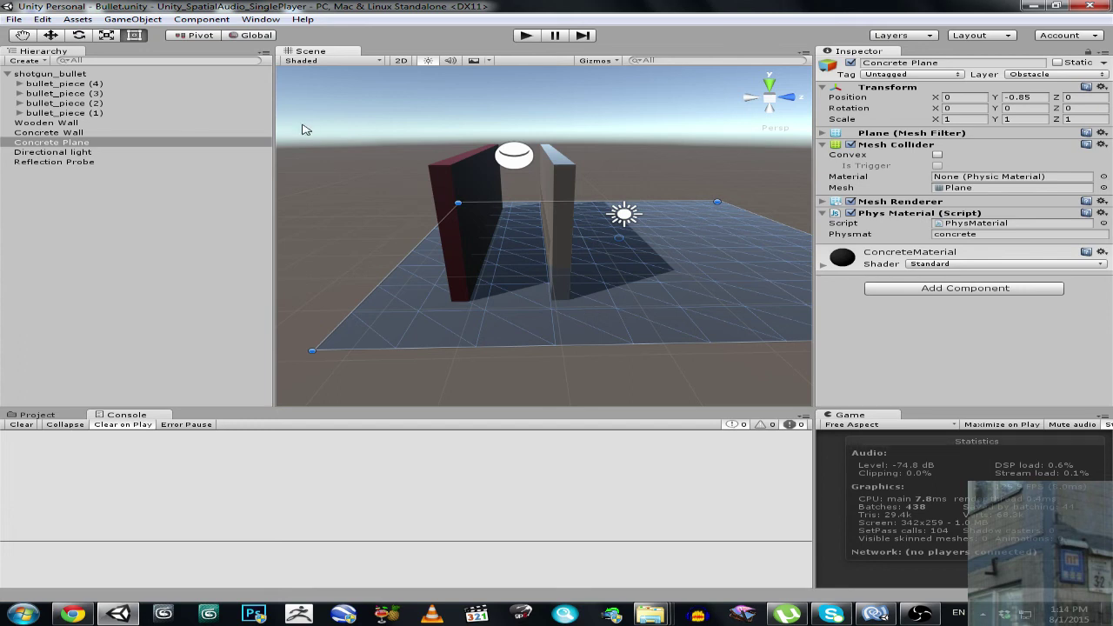
- Run the scene with the shotgun_bullet object selected and the Move tool active
{"action": "left_click", "coordinate": [41, 75]}
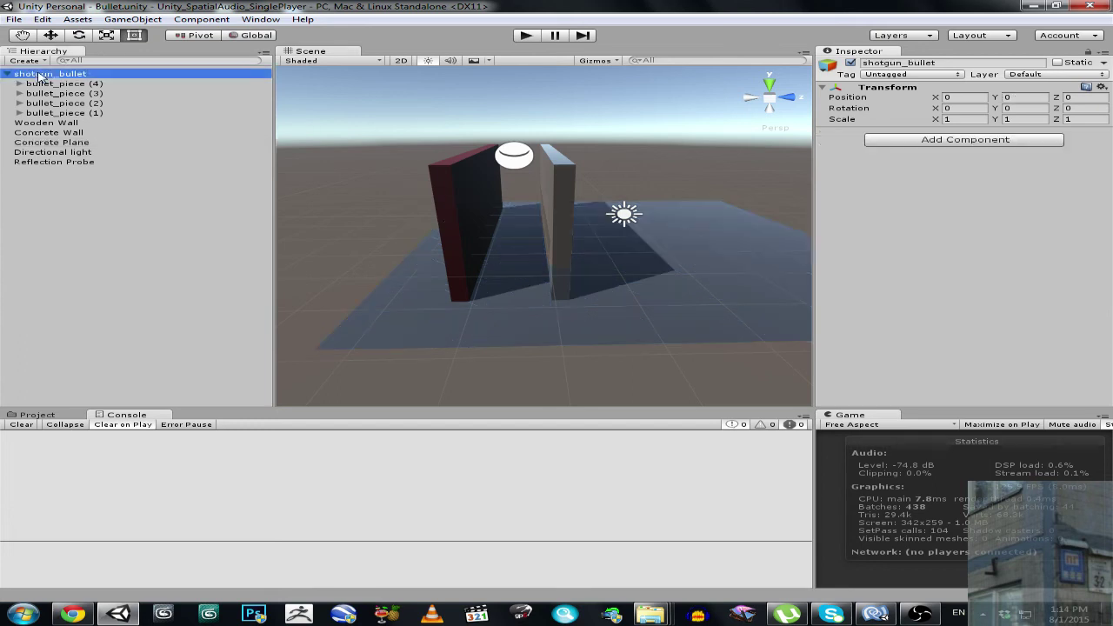
{"action": "left_click", "coordinate": [524, 36]}
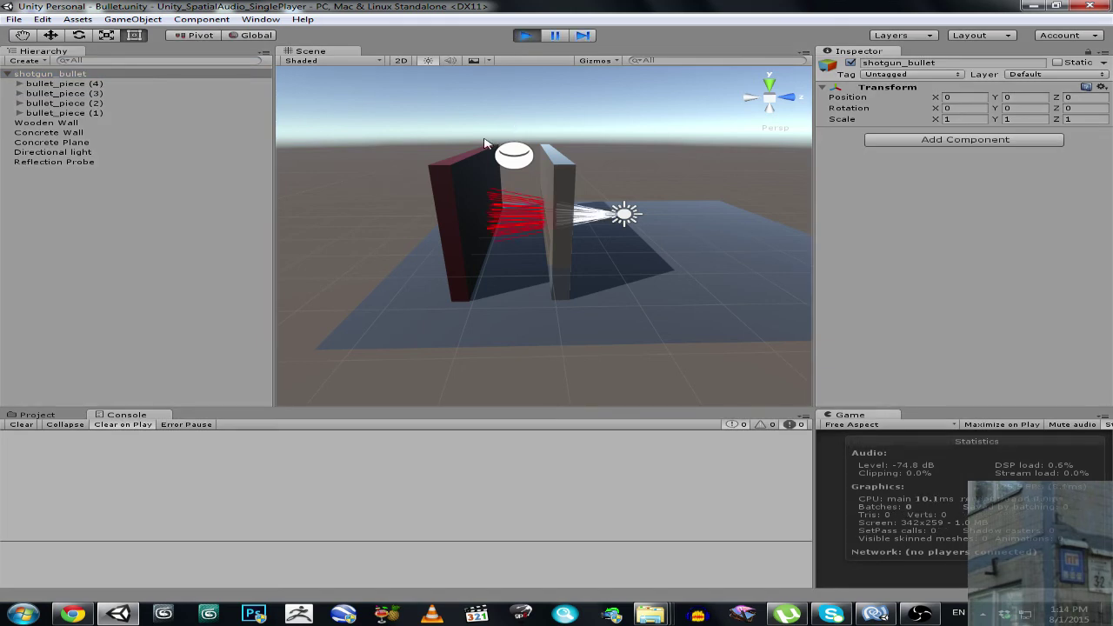
{"action": "right_click_drag", "start_coordinate": [416, 140], "coordinate": [436, 149]}
{"action": "left_click", "coordinate": [50, 35]}
{"action": "left_click", "coordinate": [50, 36]}
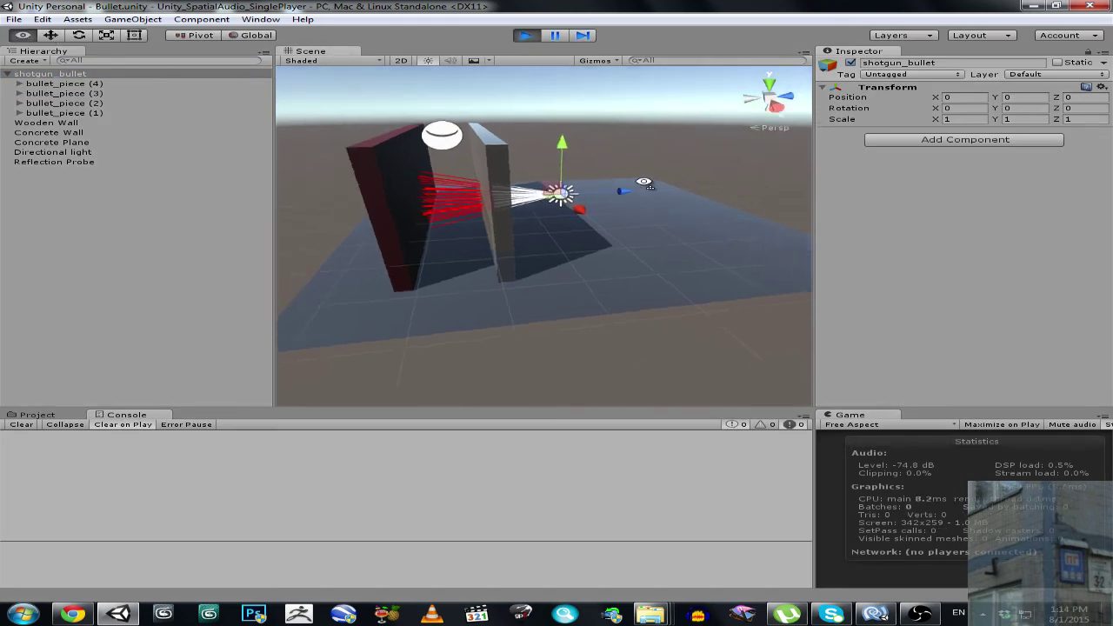
- Duplicate shotgun_bullet twice and move the copies farther from the walls, placing the second at about X -0.36, Z 4.6
{"action": "key", "text": "ctrl+d"}
{"action": "left_click_drag", "start_coordinate": [485, 210], "coordinate": [793, 248]}
{"action": "key", "text": "ctrl+d"}
{"action": "right_click_drag", "start_coordinate": [622, 225], "coordinate": [671, 232]}
{"action": "scroll", "coordinate": [671, 231], "scroll_direction": "down", "scroll_amount": 3}
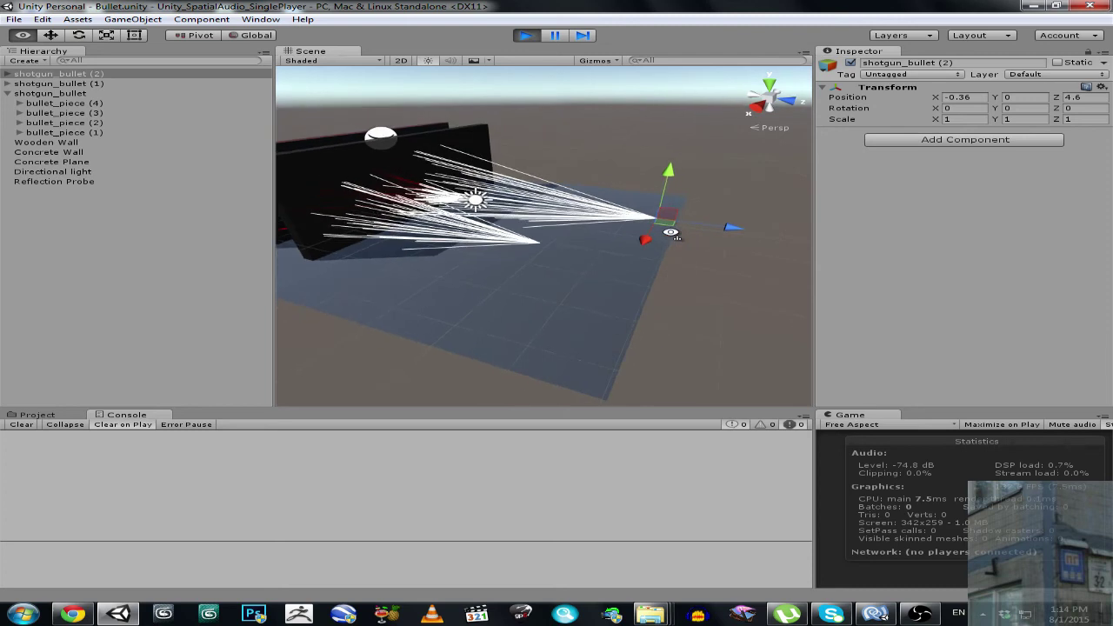
- Duplicate the bullet two more times and spread the copies farther back, the last at about X -1.06, Z 7.56
{"action": "key", "text": "ctrl+d"}
{"action": "left_click_drag", "start_coordinate": [668, 231], "coordinate": [772, 230]}
{"action": "key", "text": "ctrl+d"}
{"action": "right_click_drag", "start_coordinate": [687, 215], "coordinate": [741, 224]}
{"action": "scroll", "coordinate": [741, 223], "scroll_direction": "down", "scroll_amount": 2}
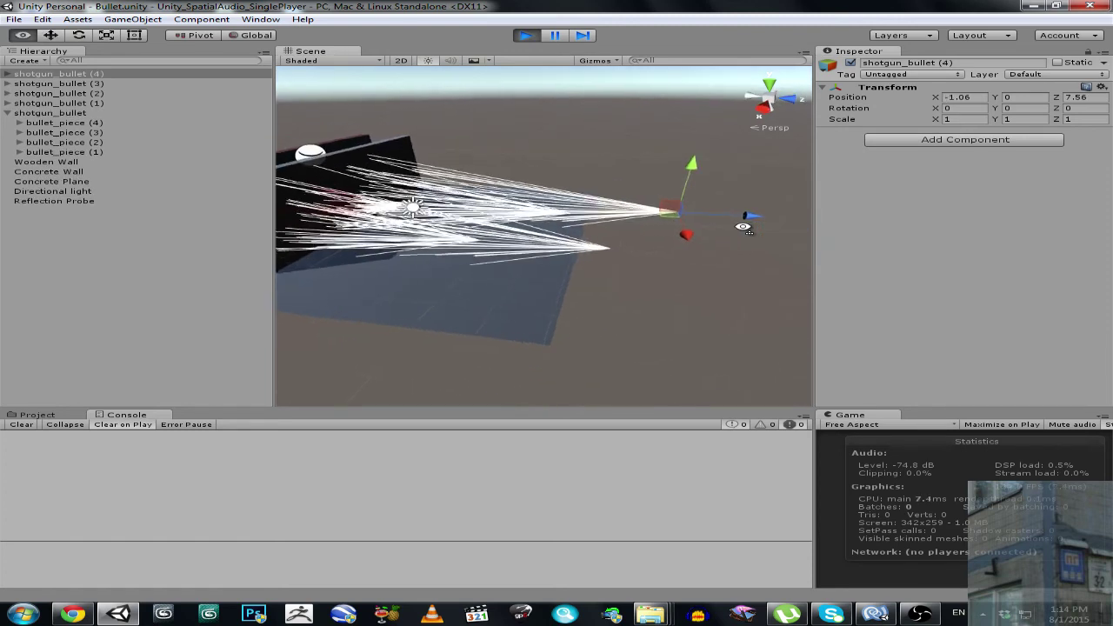
- Add two more bullet copies still farther out, at about X -0.3, Z 11.03 and X -2.26, Z 12.39
{"action": "key", "text": "ctrl+d"}
{"action": "left_click_drag", "start_coordinate": [668, 220], "coordinate": [785, 242]}
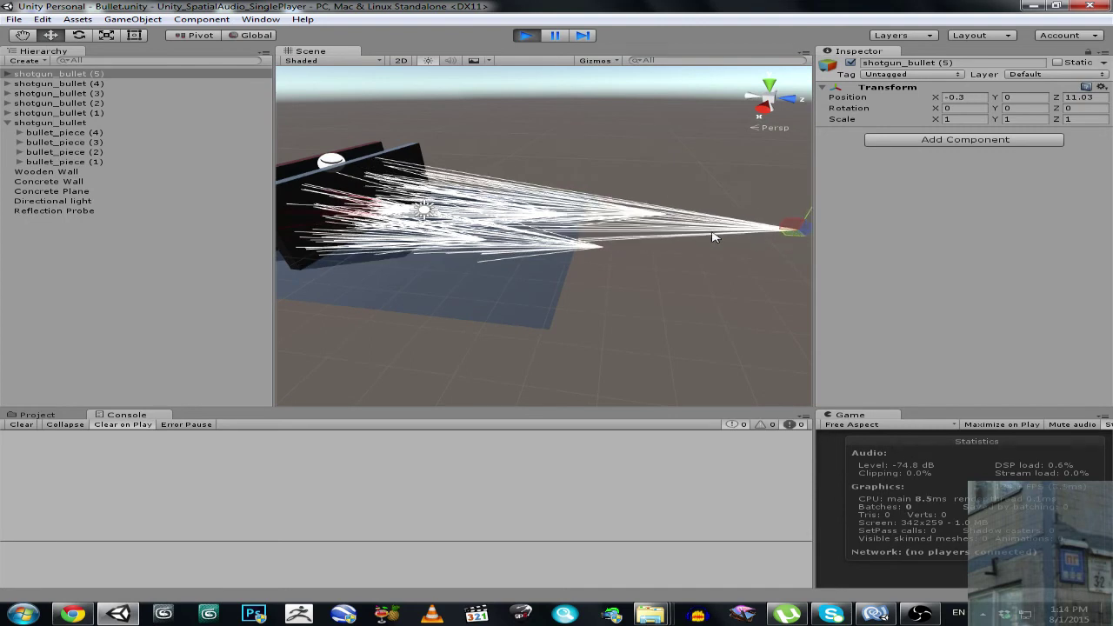
{"action": "left_click_drag", "start_coordinate": [716, 235], "coordinate": [646, 243], "text": "alt"}
{"action": "right_click_drag", "start_coordinate": [645, 241], "coordinate": [645, 241]}
{"action": "key", "text": "d"}
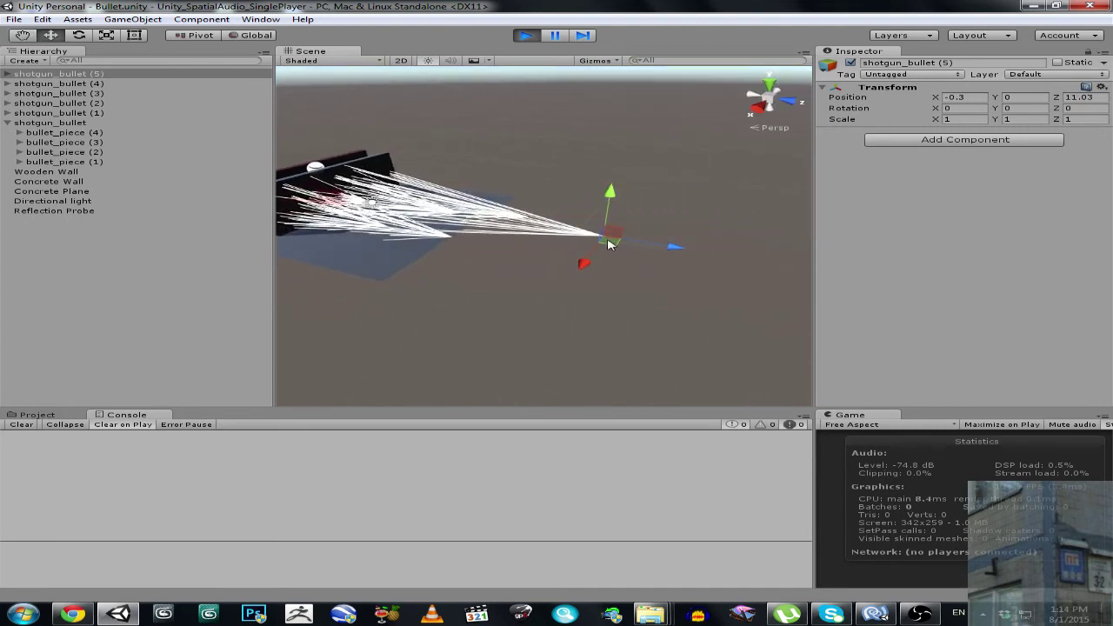
{"action": "key", "text": "ctrl+d"}
{"action": "left_click_drag", "start_coordinate": [603, 241], "coordinate": [654, 228]}
- Maximize the Scene view and examine up close the red penetration rays in the gap between the two walls
{"action": "right_click", "coordinate": [348, 51]}
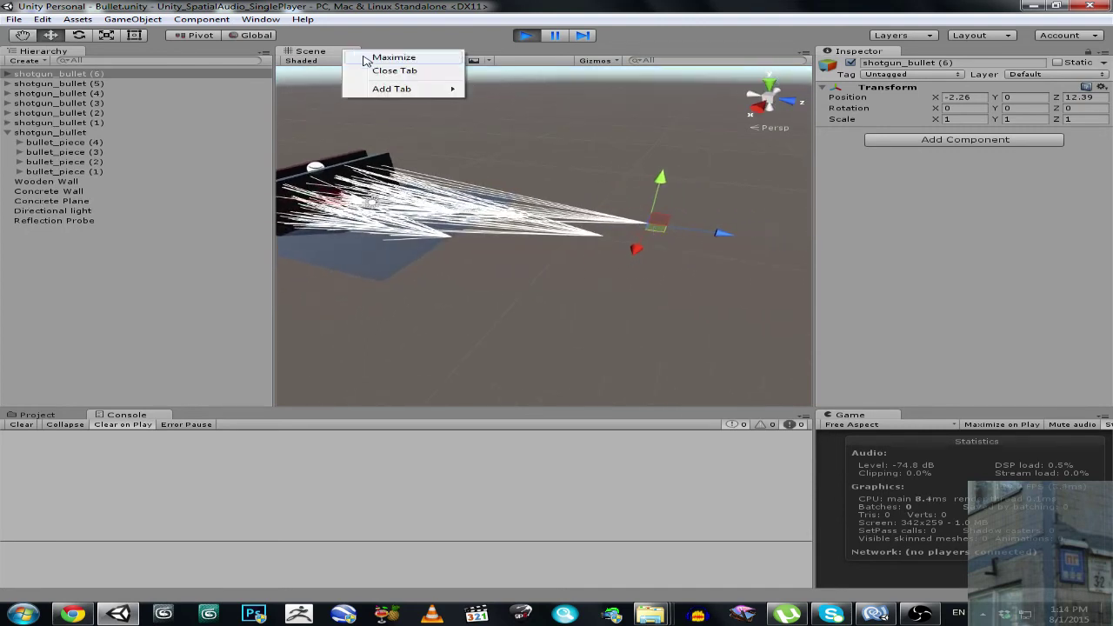
{"action": "left_click", "coordinate": [383, 55]}
{"action": "left_click_drag", "start_coordinate": [514, 169], "coordinate": [636, 138], "text": "alt"}
{"action": "key", "text": "w"}
{"action": "right_click_drag", "start_coordinate": [636, 138], "coordinate": [785, 253]}
{"action": "key", "text": "s"}
{"action": "key", "text": "s"}
{"action": "key", "text": "w"}
{"action": "key", "text": "s"}
{"action": "key", "text": "w"}
{"action": "key", "text": "s"}
{"action": "right_click_drag", "start_coordinate": [661, 221], "coordinate": [614, 230]}
{"action": "key", "text": "d"}
{"action": "left_click_drag", "start_coordinate": [614, 232], "coordinate": [299, 310], "text": "alt"}
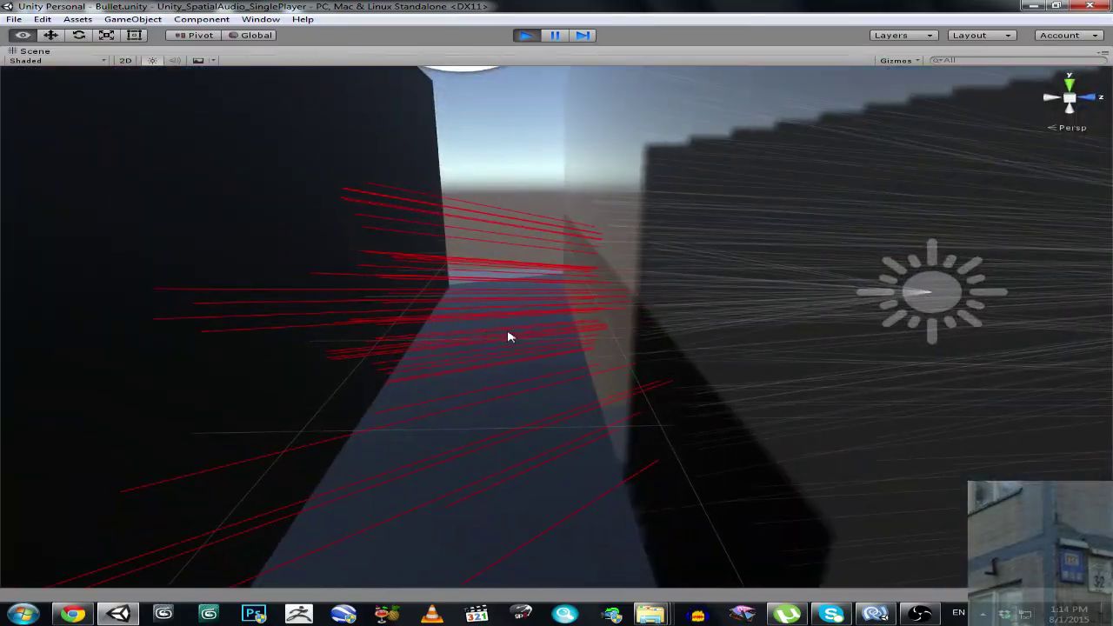
- View both walls from outside together with the white rays coming from all the bullet copies
{"action": "scroll", "coordinate": [509, 336], "scroll_direction": "down", "scroll_amount": 6}
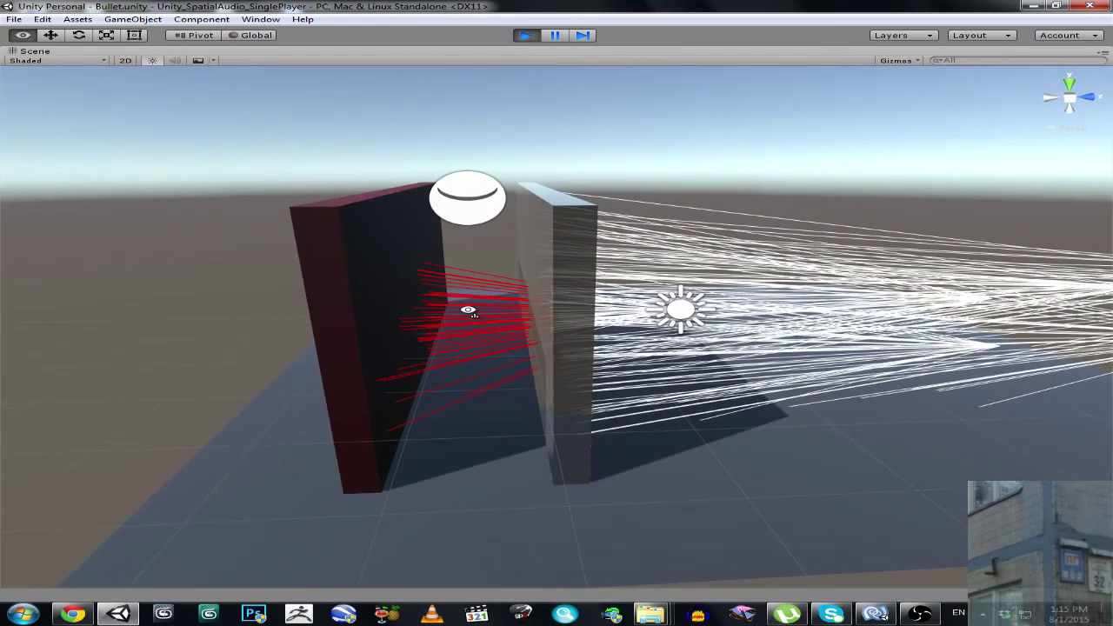
{"action": "left_click_drag", "start_coordinate": [470, 309], "coordinate": [696, 315], "text": "alt"}
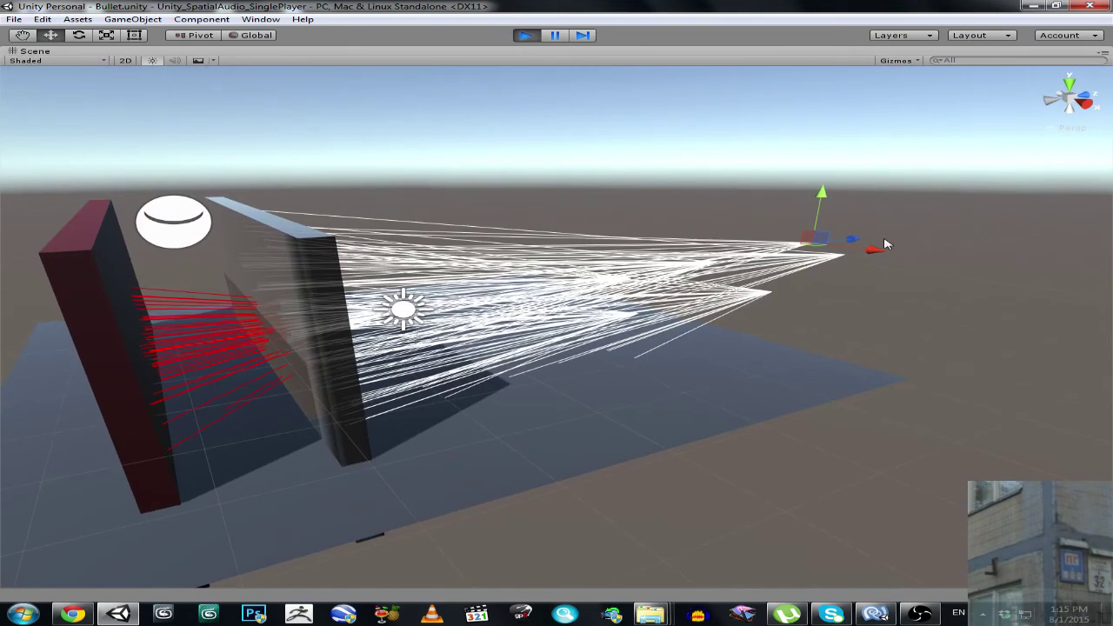
{"action": "left_click_drag", "start_coordinate": [916, 271], "coordinate": [862, 270], "text": "alt"}
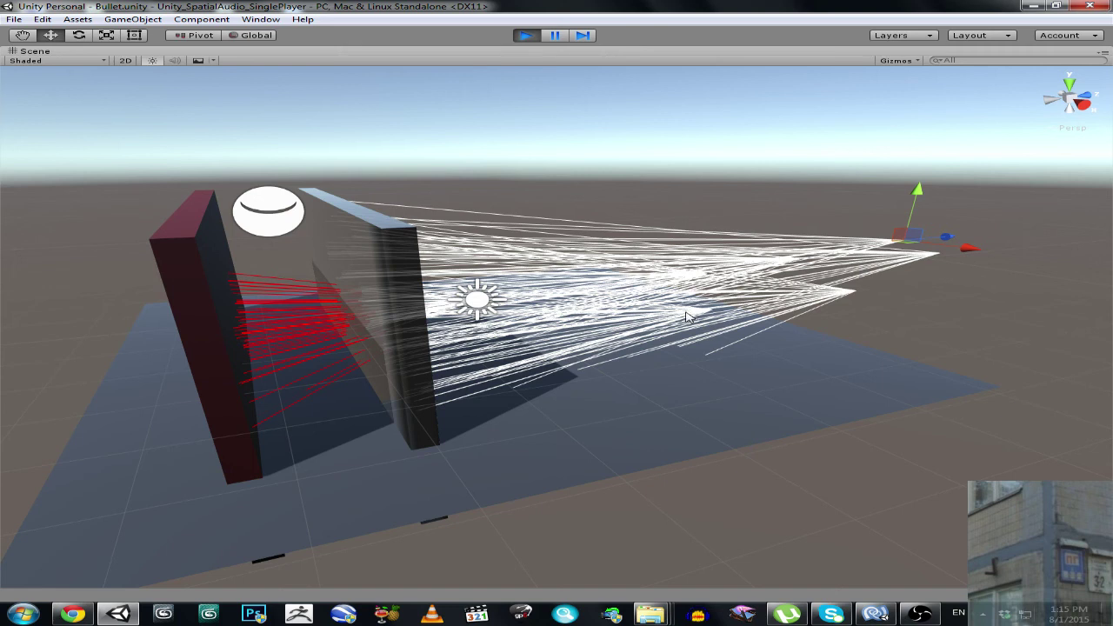
- Examine the white rays and the red penetration rays between the walls from several angles, ending with a side-on overview
{"action": "right_click_drag", "start_coordinate": [622, 335], "coordinate": [517, 341]}
{"action": "right_click_drag", "start_coordinate": [644, 222], "coordinate": [728, 248]}
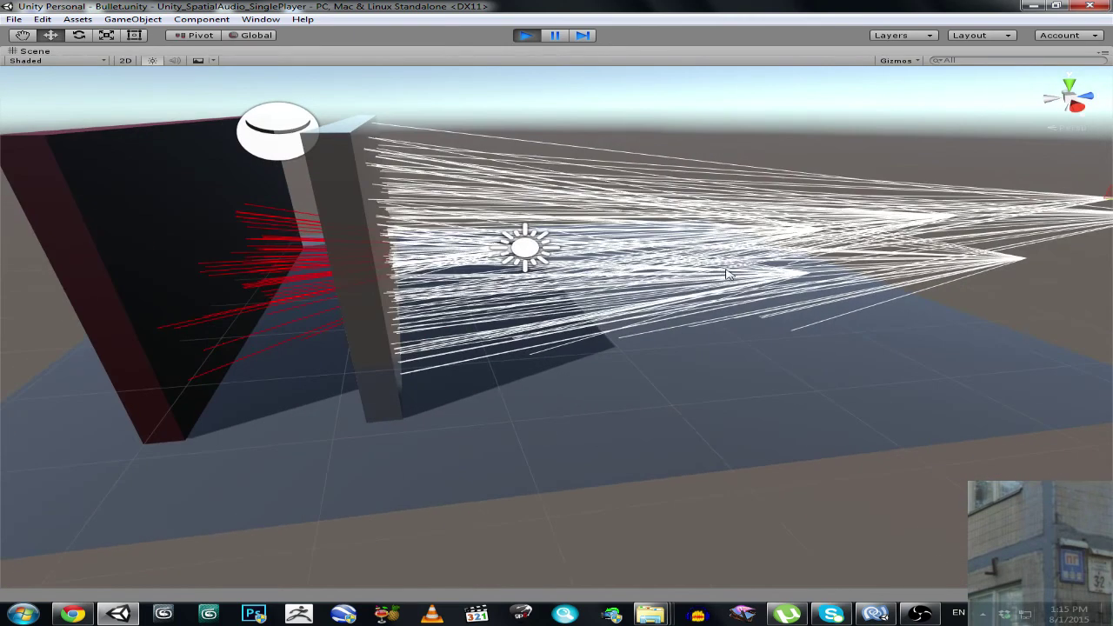
{"action": "left_click_drag", "start_coordinate": [729, 275], "coordinate": [472, 281], "text": "alt"}
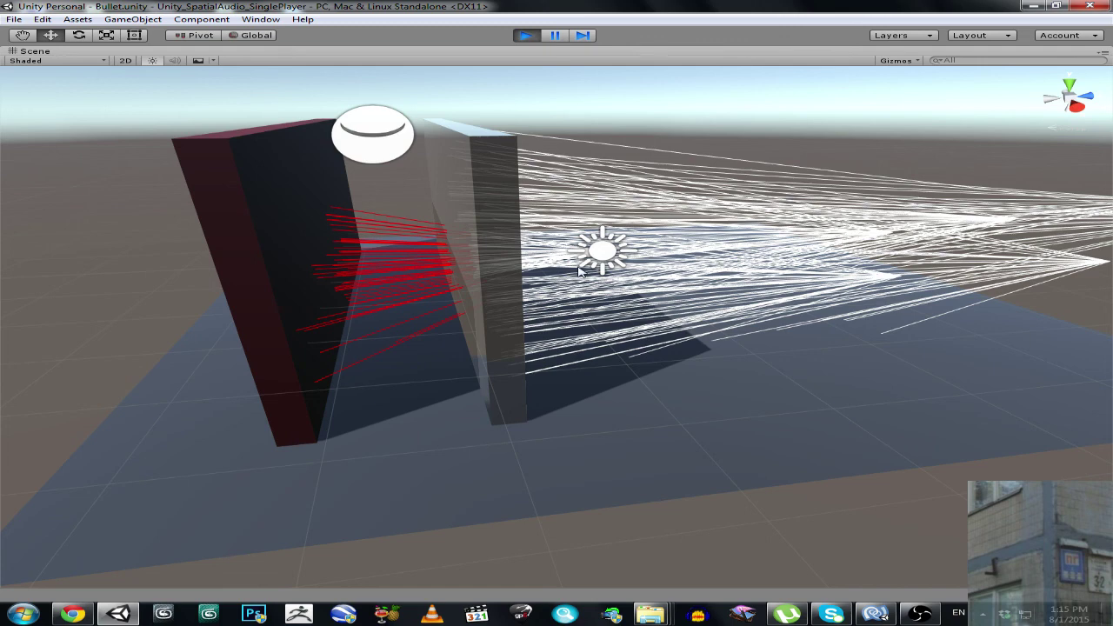
{"action": "right_click_drag", "start_coordinate": [404, 283], "coordinate": [373, 257]}
{"action": "key", "text": "w"}
{"action": "key", "text": "s"}
{"action": "key", "text": "d"}
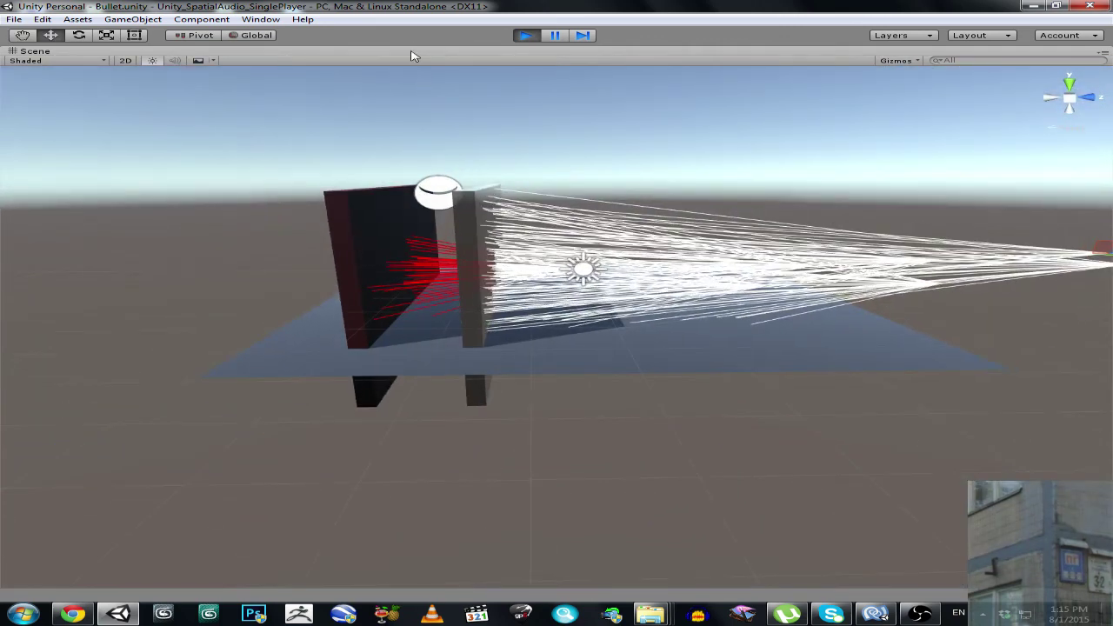
- Restore the Scene view to its normal size, duplicate all seven shotgun bullets together and raise the copies to Y 2.93
{"action": "right_click", "coordinate": [414, 56]}
{"action": "left_click", "coordinate": [435, 60]}
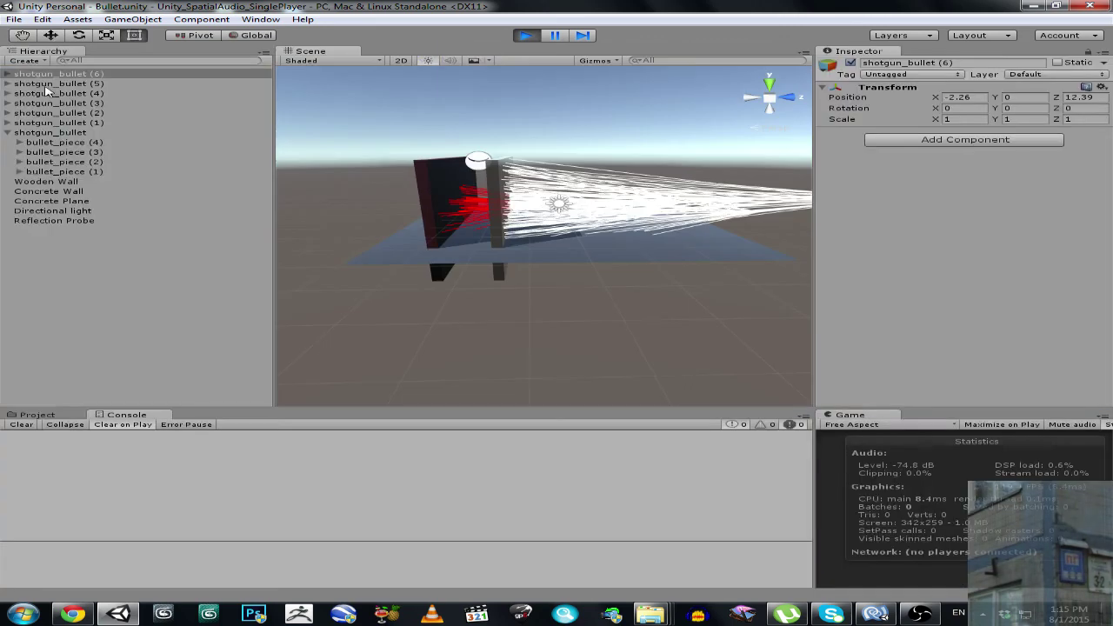
{"action": "left_click", "coordinate": [12, 132]}
{"action": "left_click", "coordinate": [48, 132], "text": "shift"}
{"action": "key", "text": "f"}
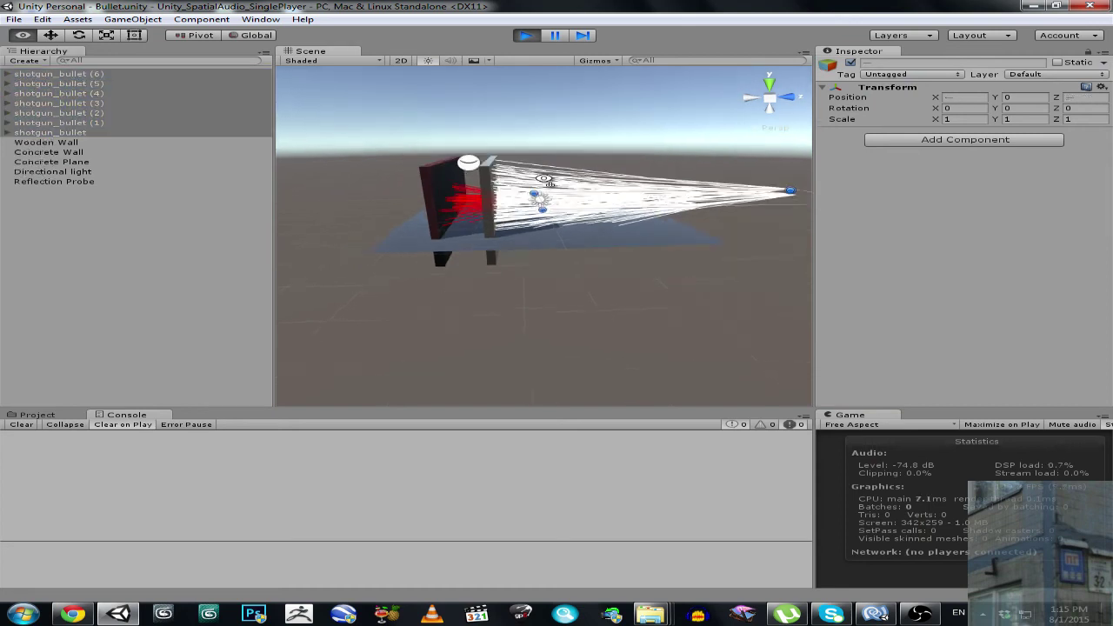
{"action": "left_click", "coordinate": [54, 35]}
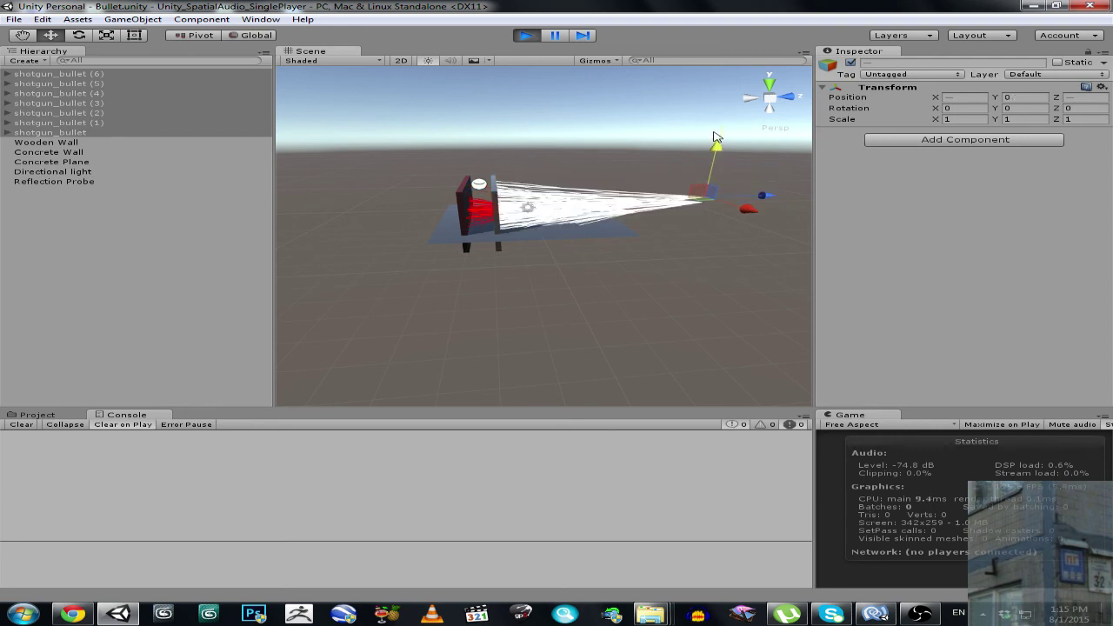
{"action": "key", "text": "ctrl+d"}
{"action": "left_click_drag", "start_coordinate": [526, 160], "coordinate": [526, 130]}
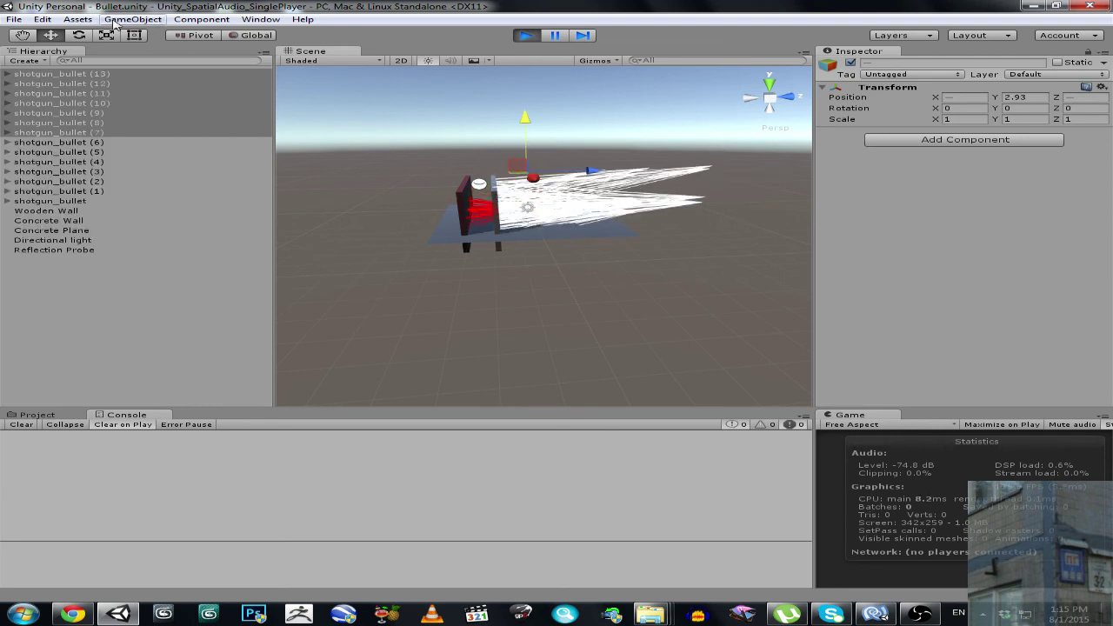
- Tilt the seven raised bullet copies to an X rotation of about 345.288 and shift them toward the walls to Y 2.69
{"action": "left_click", "coordinate": [79, 34]}
{"action": "left_click_drag", "start_coordinate": [463, 161], "coordinate": [441, 166]}
{"action": "left_click", "coordinate": [50, 35]}
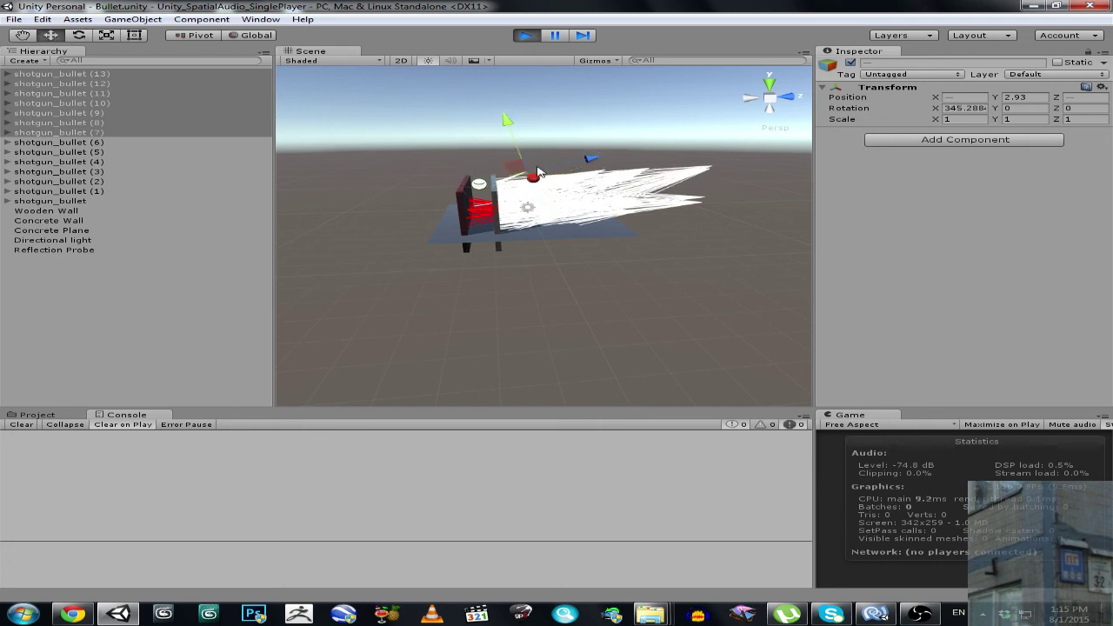
{"action": "left_click_drag", "start_coordinate": [537, 172], "coordinate": [494, 175]}
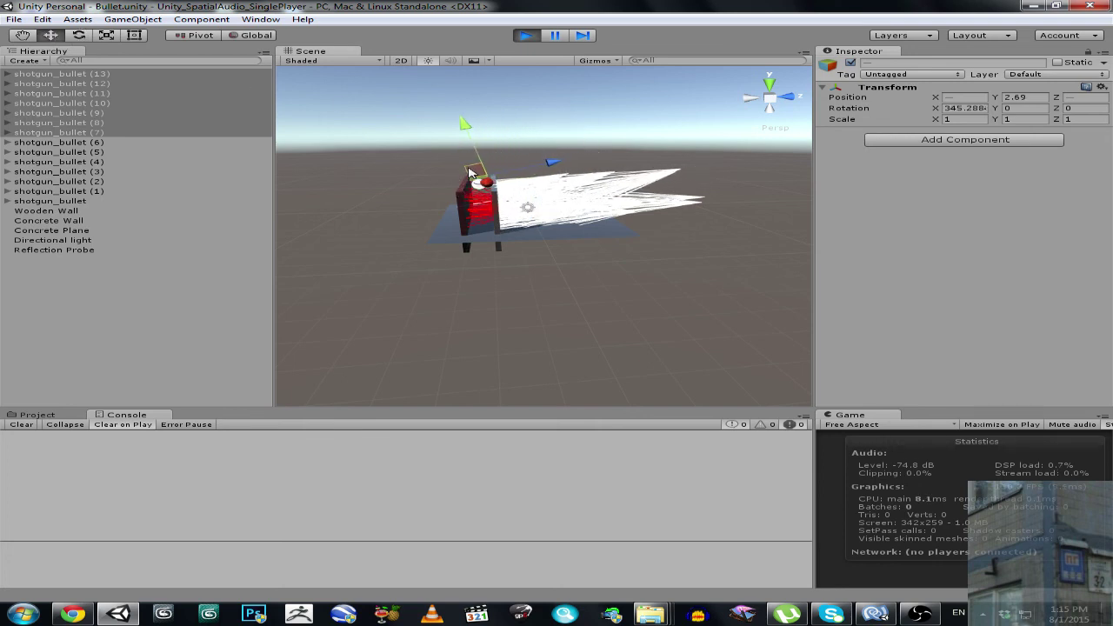
- Maximize the Scene view to inspect the rays from both levels of bullets up close, and stop play mode
{"action": "right_click", "coordinate": [323, 54]}
{"action": "left_click", "coordinate": [355, 58]}
{"action": "key", "text": "w"}
{"action": "right_click_drag", "start_coordinate": [530, 158], "coordinate": [557, 206]}
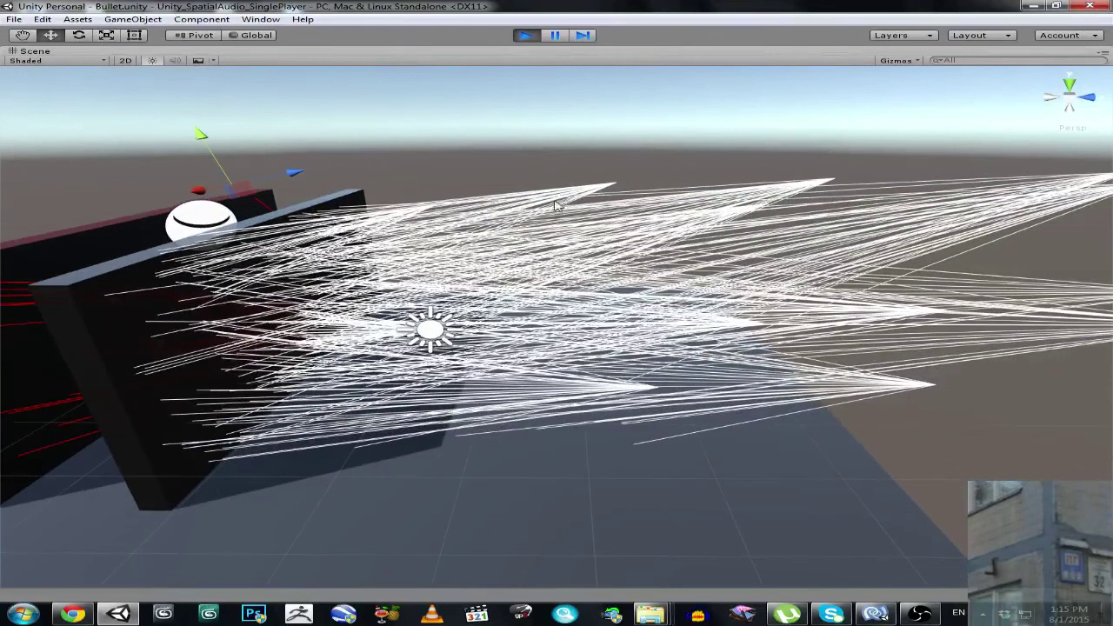
{"action": "left_click", "coordinate": [527, 36]}
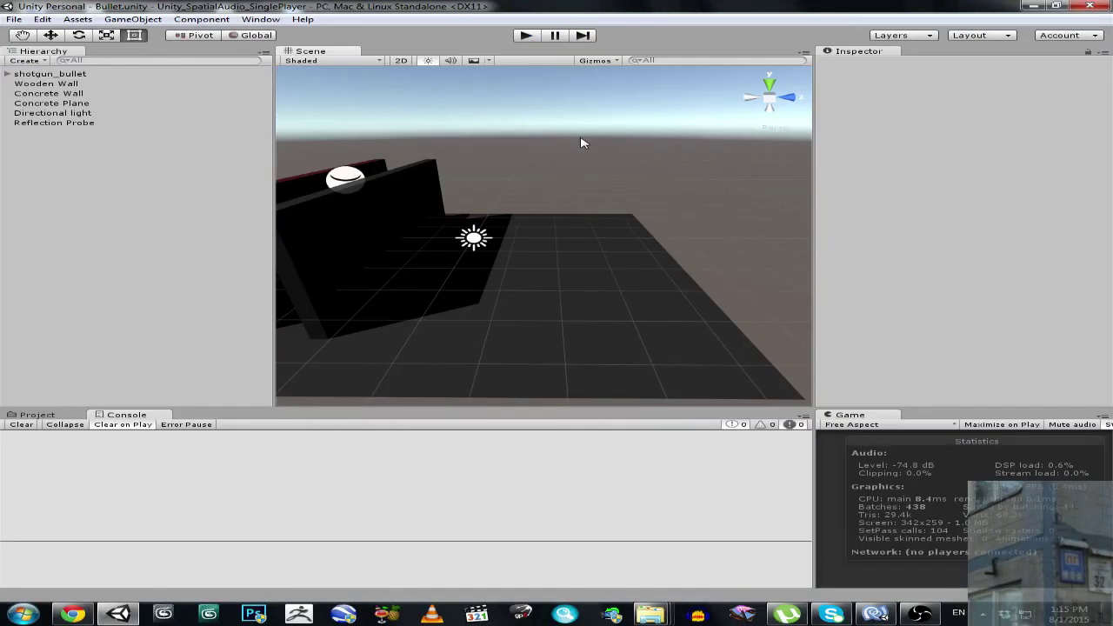